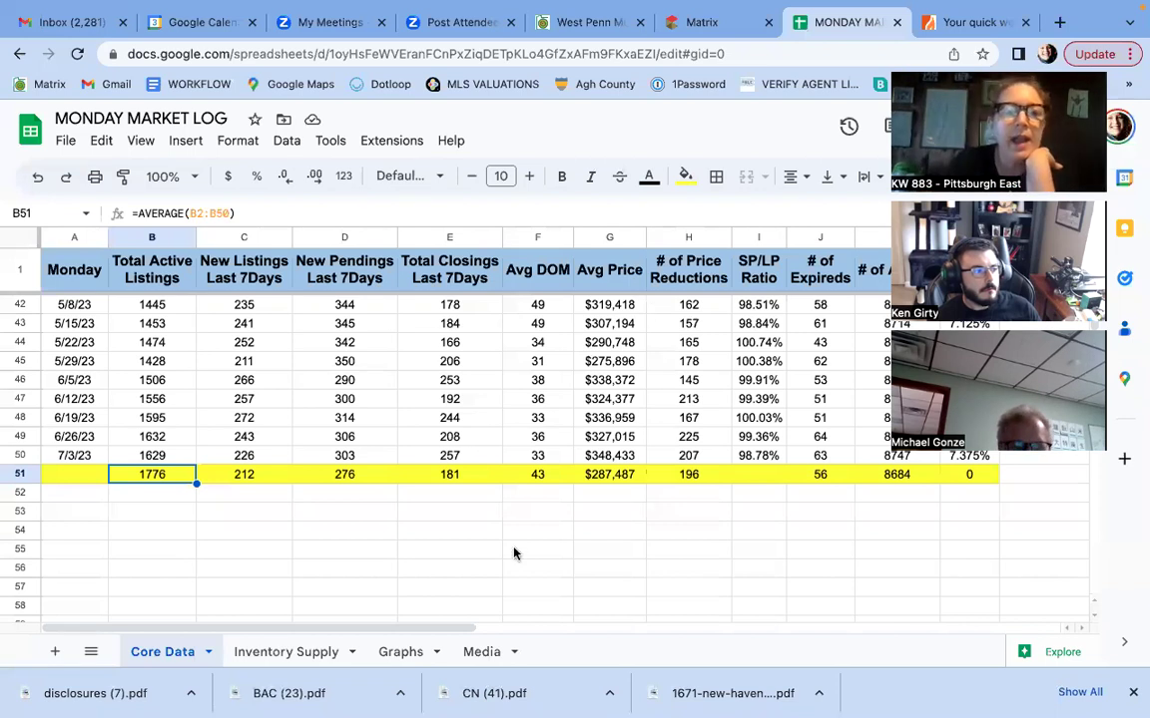
Review the Total Active Listings column in the Core Data sheet from the 8/1/2022 row through the 7/3/23 row.
scroll(476, 566, up, 2)
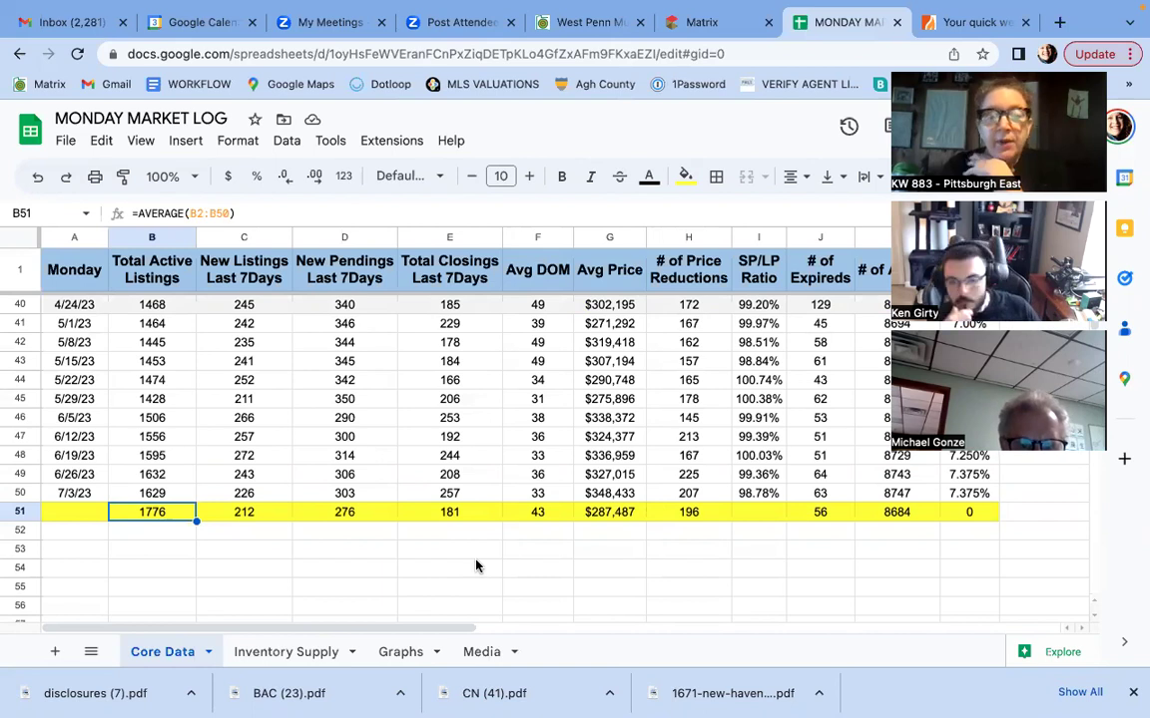
scroll(475, 564, up, 6)
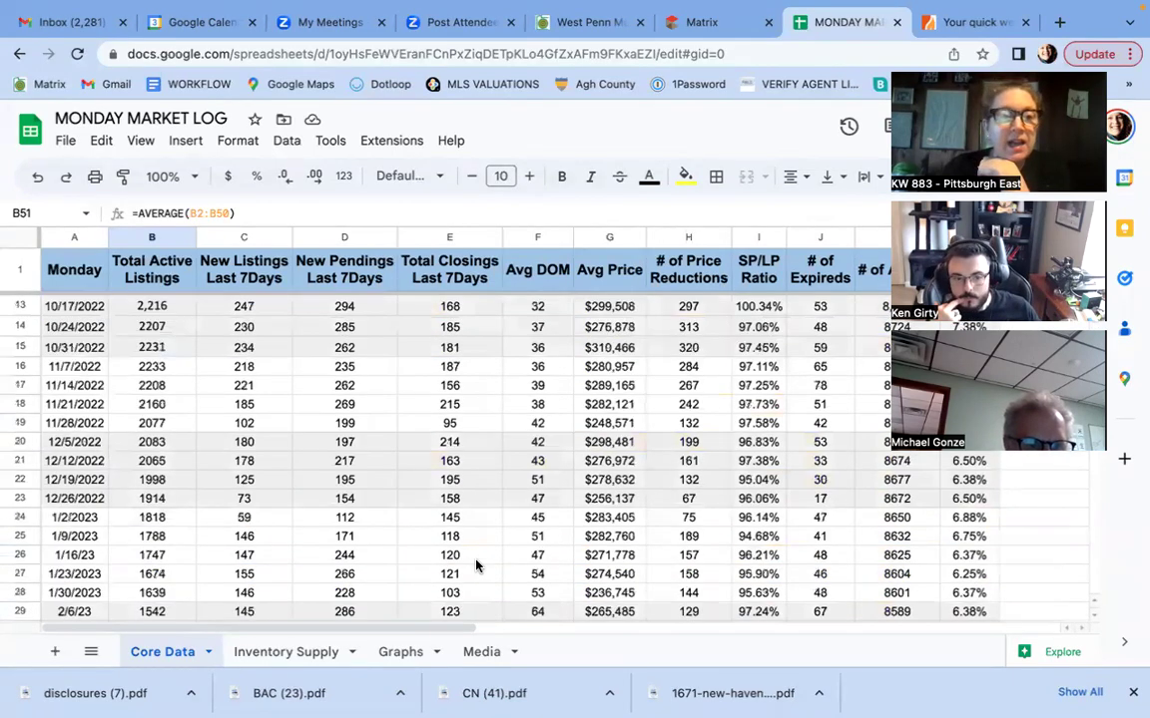
scroll(385, 505, up, 3)
click(73, 309)
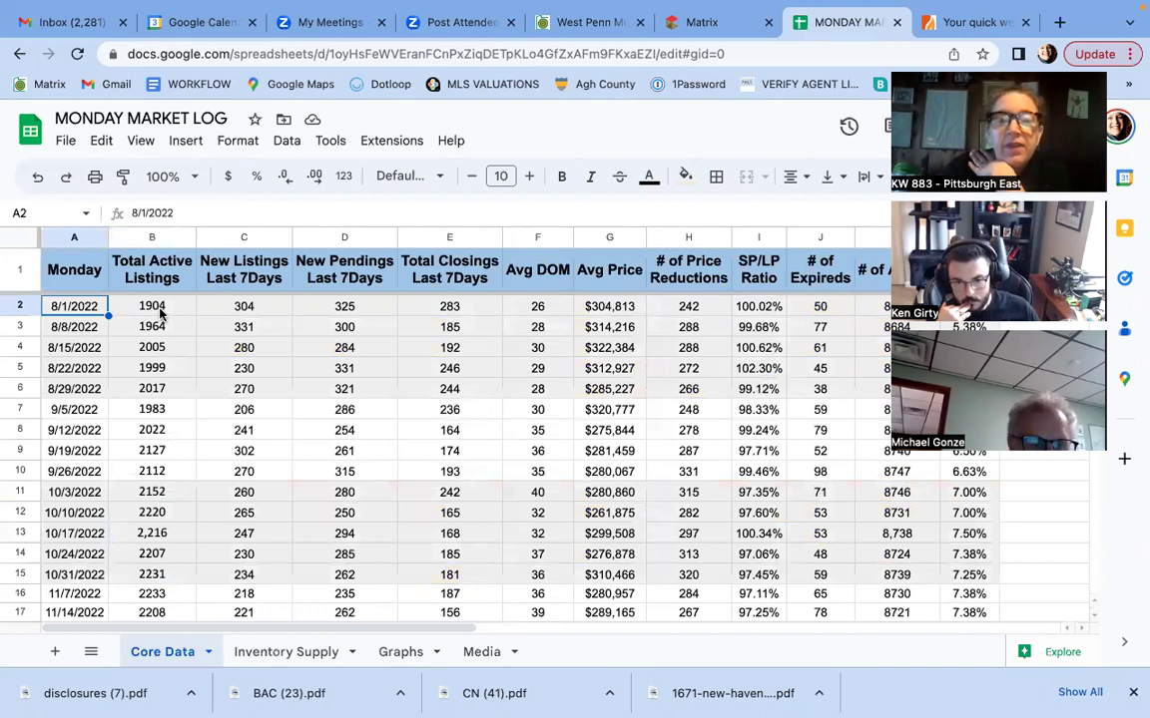
scroll(227, 484, down, 15)
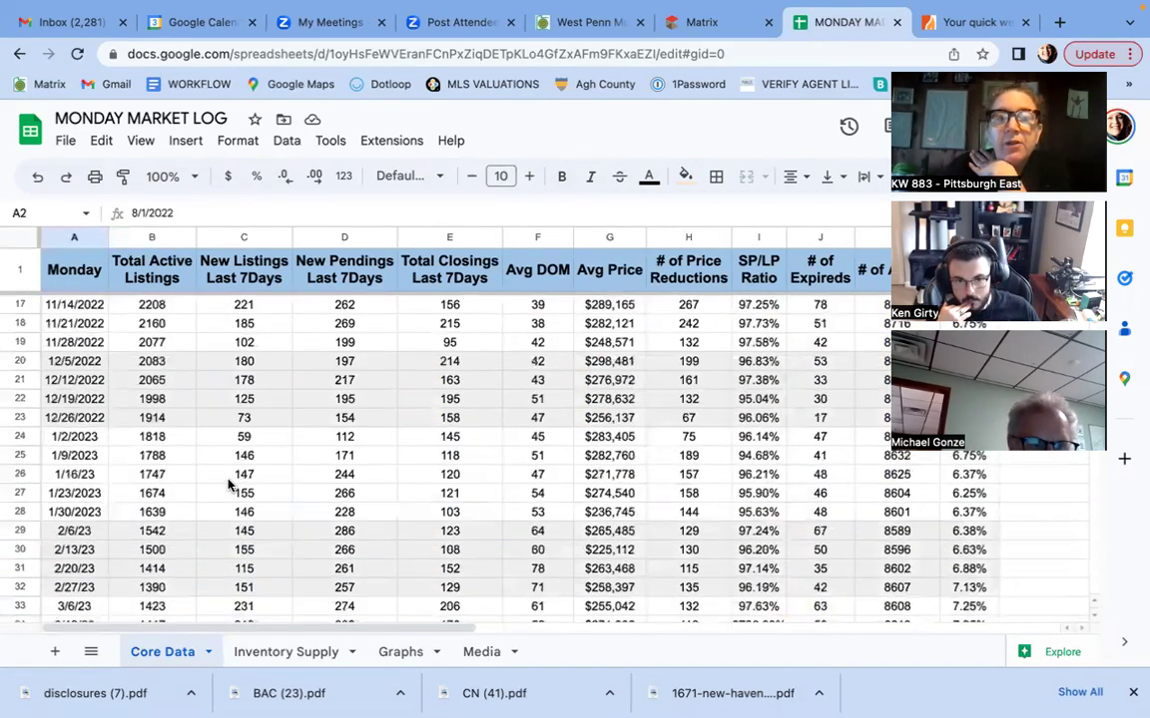
scroll(227, 485, up, 2)
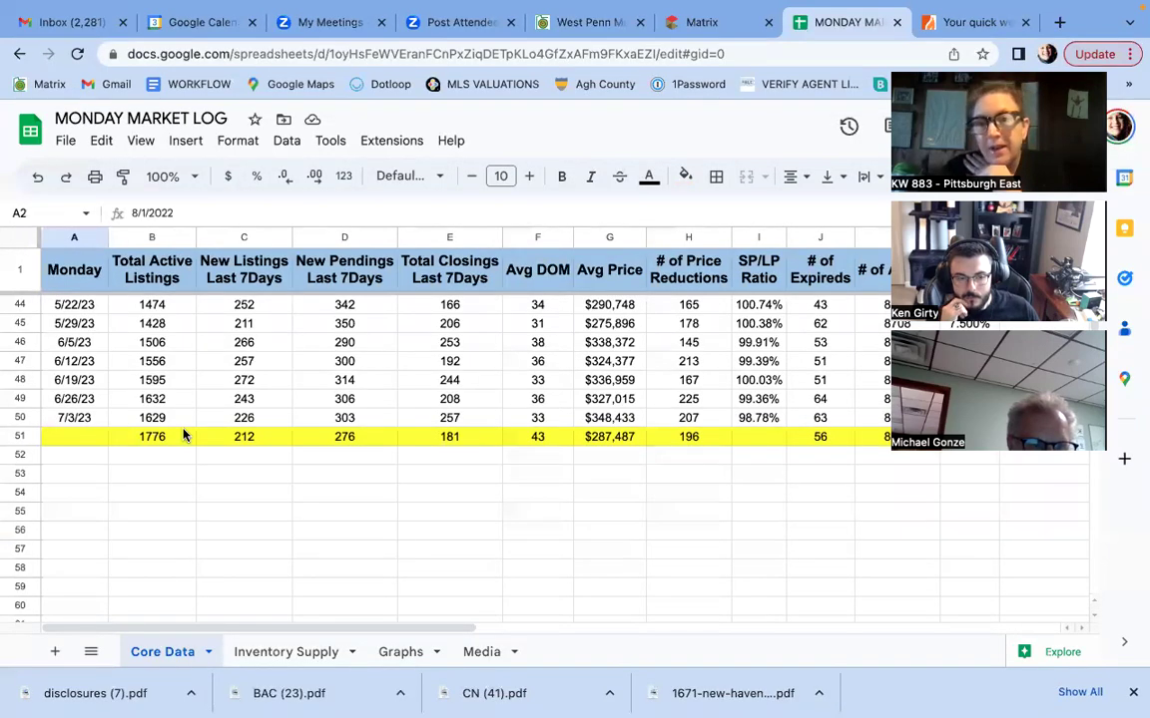
scroll(182, 436, up, 6)
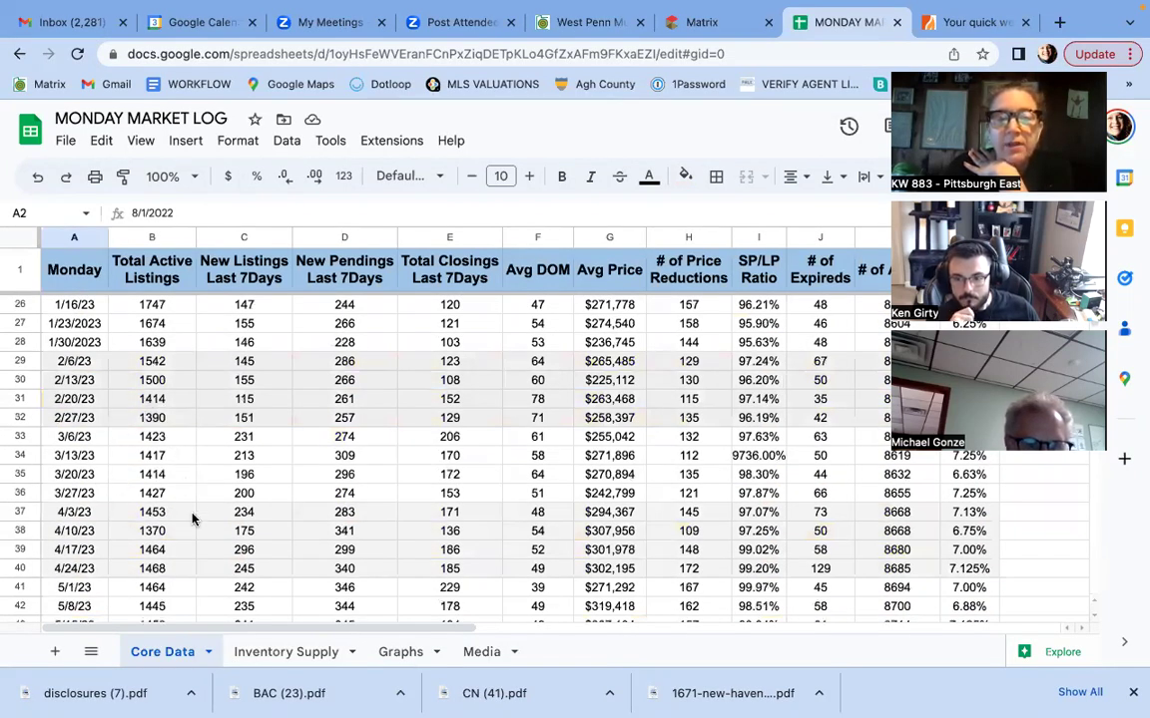
scroll(193, 432, up, 3)
scroll(193, 431, up, 1)
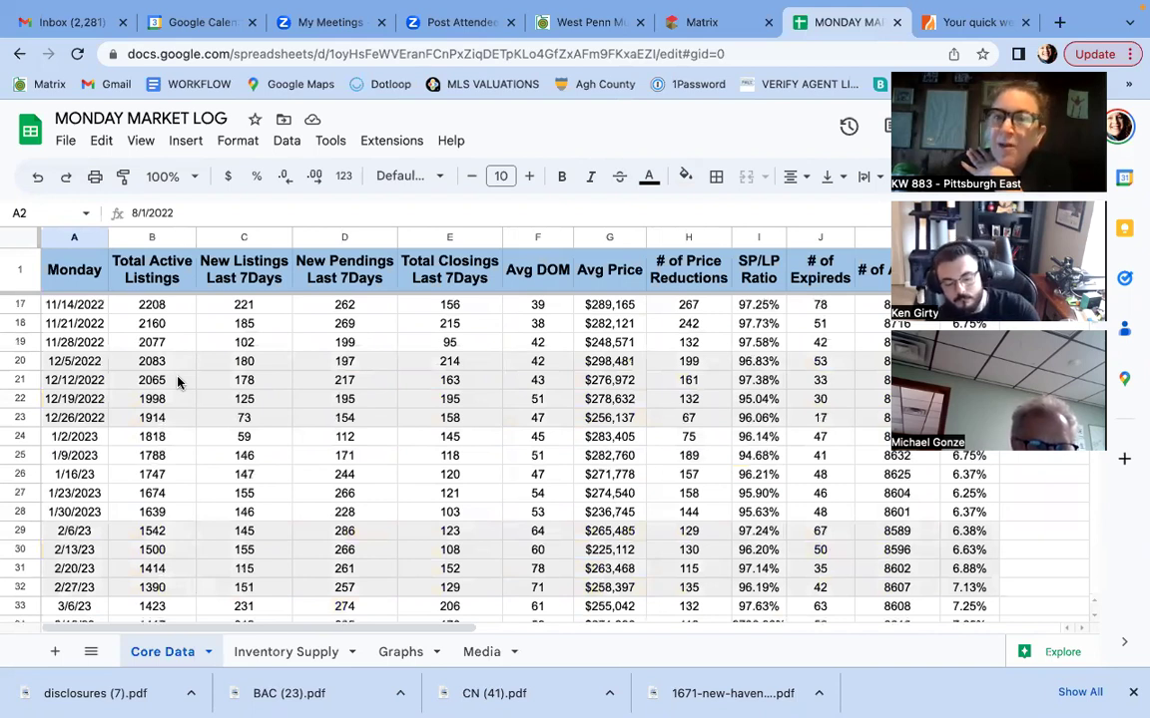
scroll(177, 382, down, 4)
scroll(178, 382, down, 4)
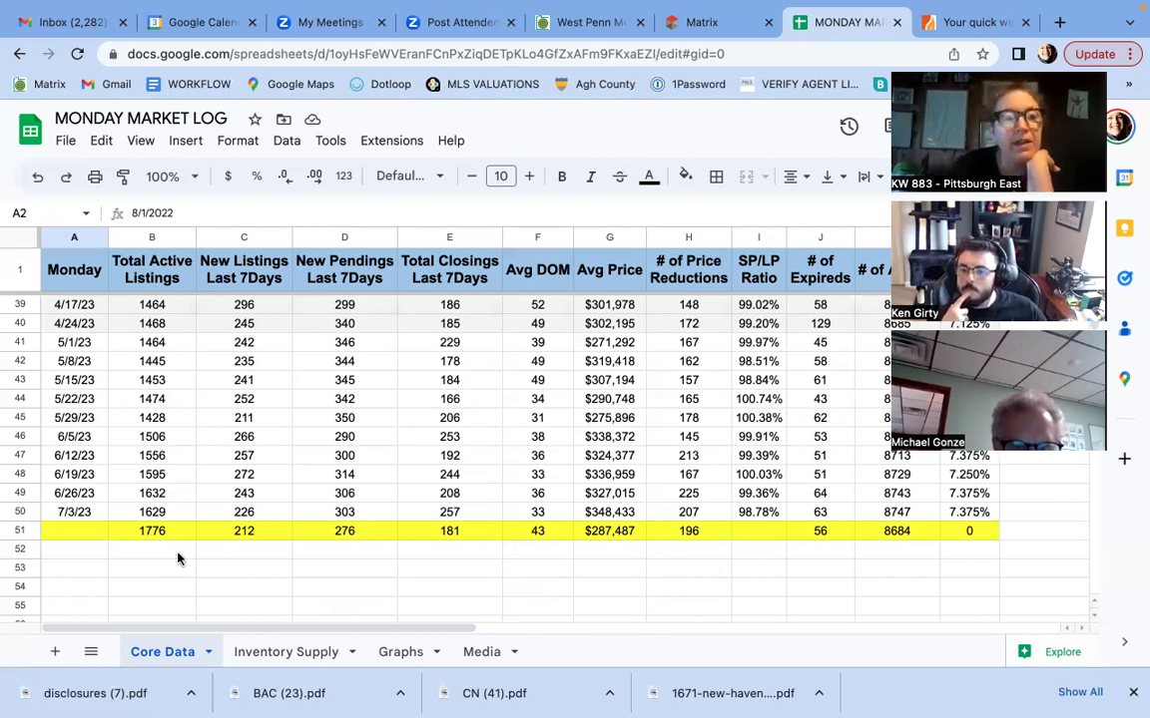
Check the 7/3/23 active and new listings figures, comparing the new listings with the 5/29/23 week.
click(162, 514)
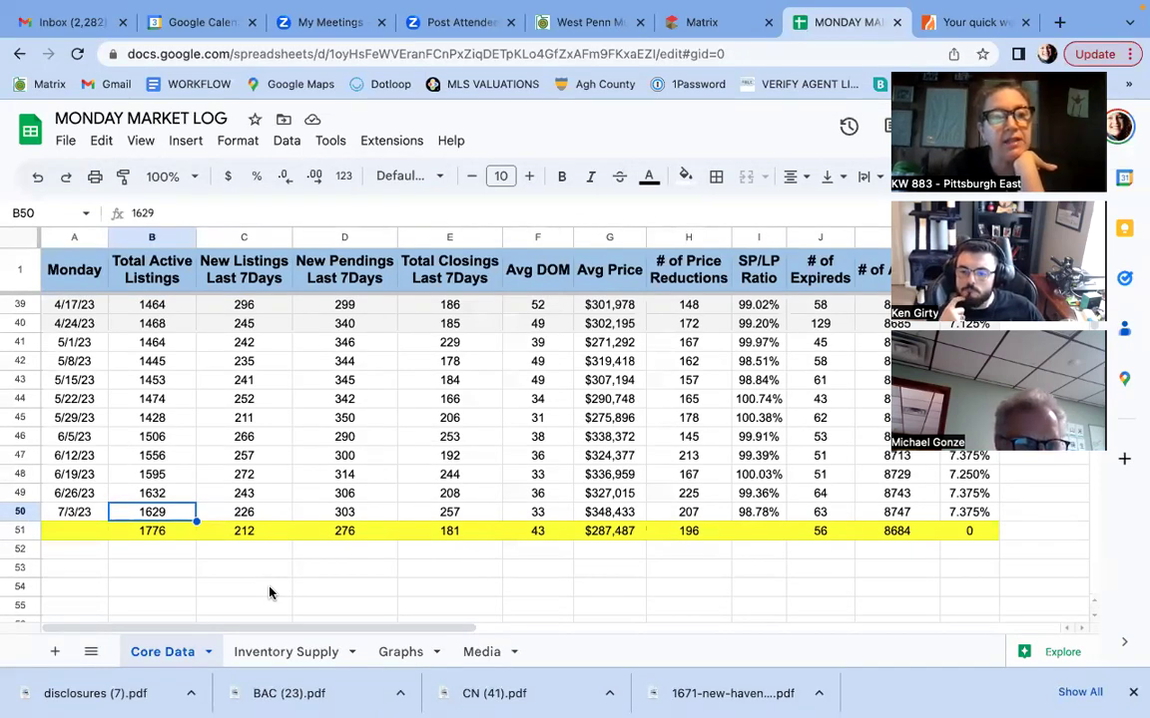
key(Right)
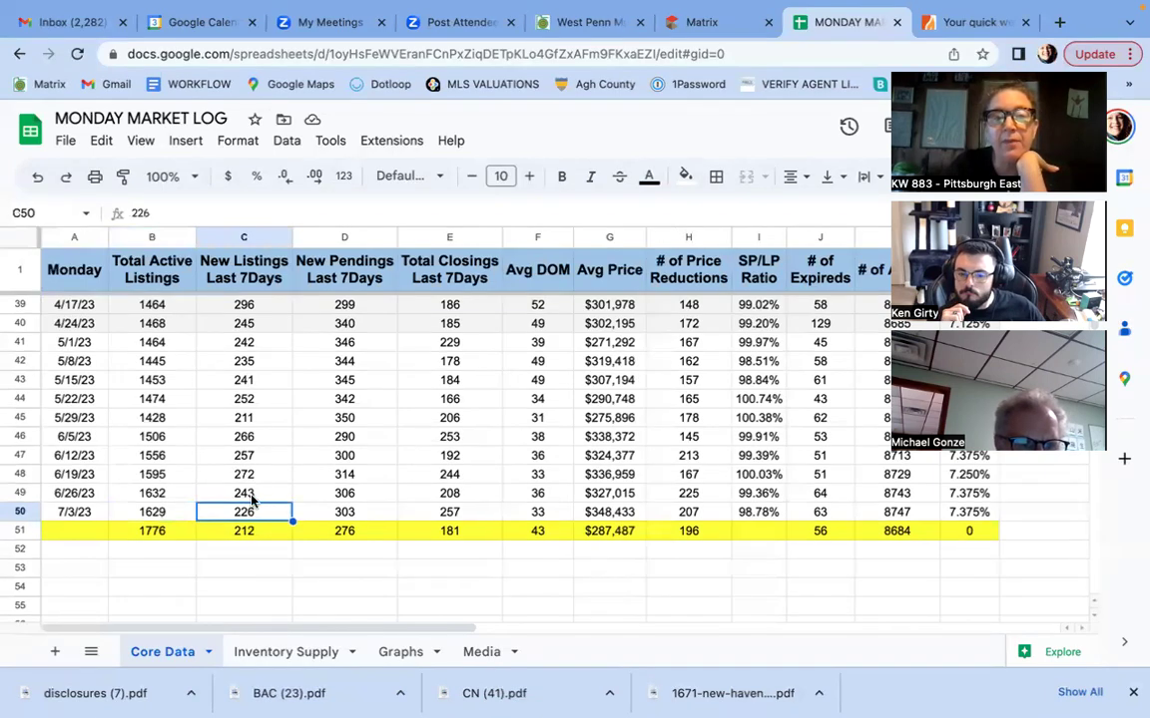
click(243, 422)
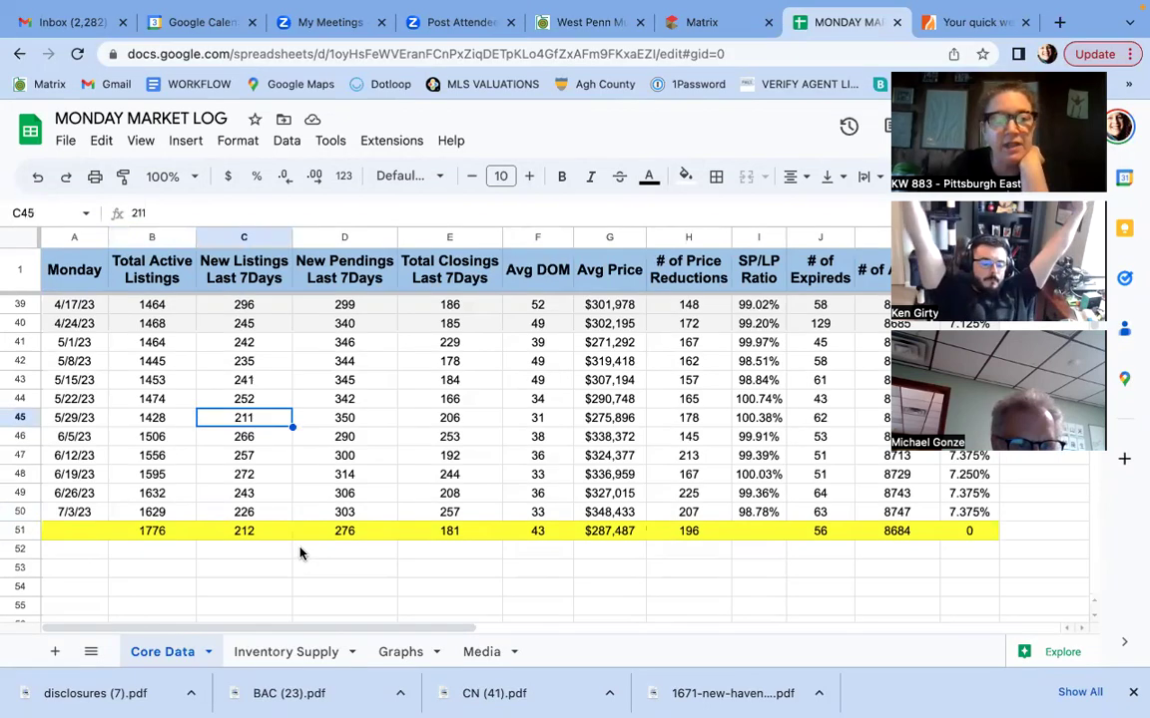
click(282, 511)
Go through the 7/3/23 row's new pendings, total closings and average days on market.
click(351, 515)
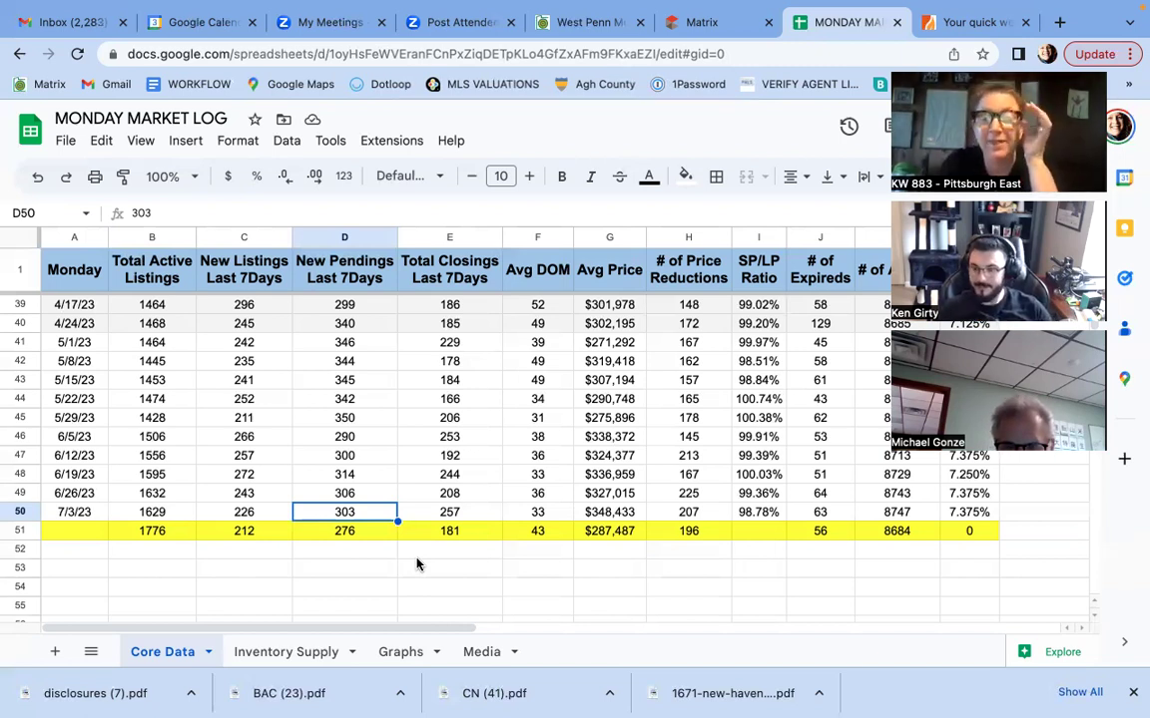
key(Right)
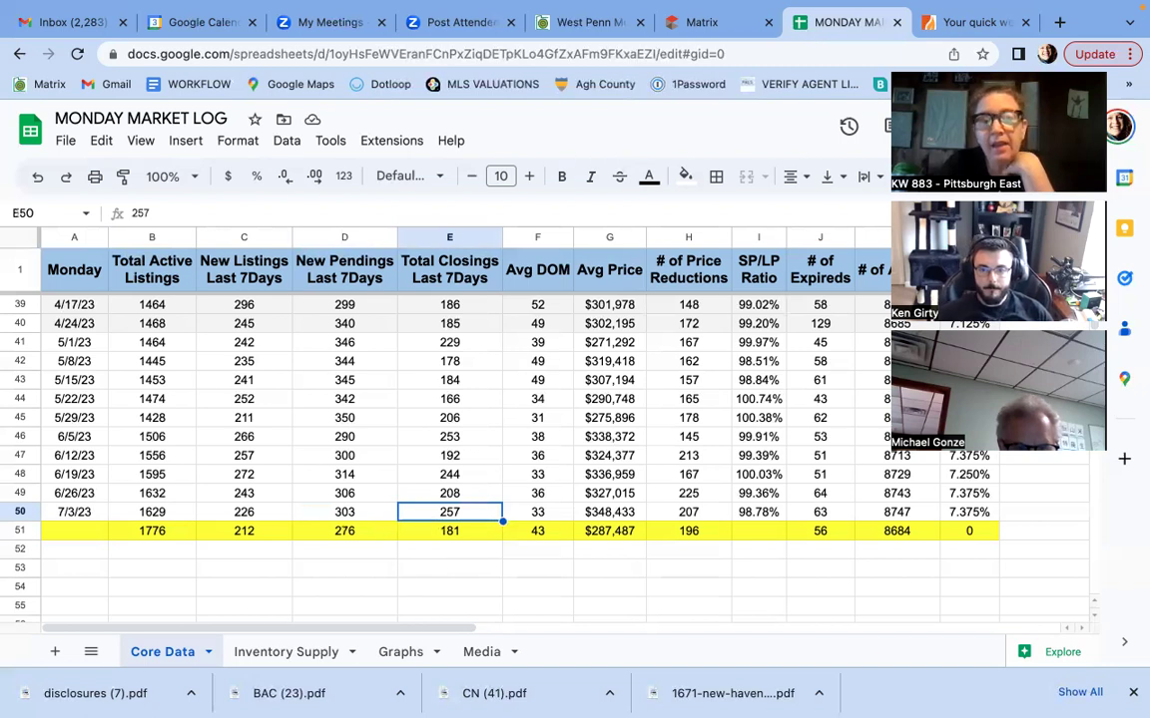
click(244, 512)
click(344, 512)
click(449, 512)
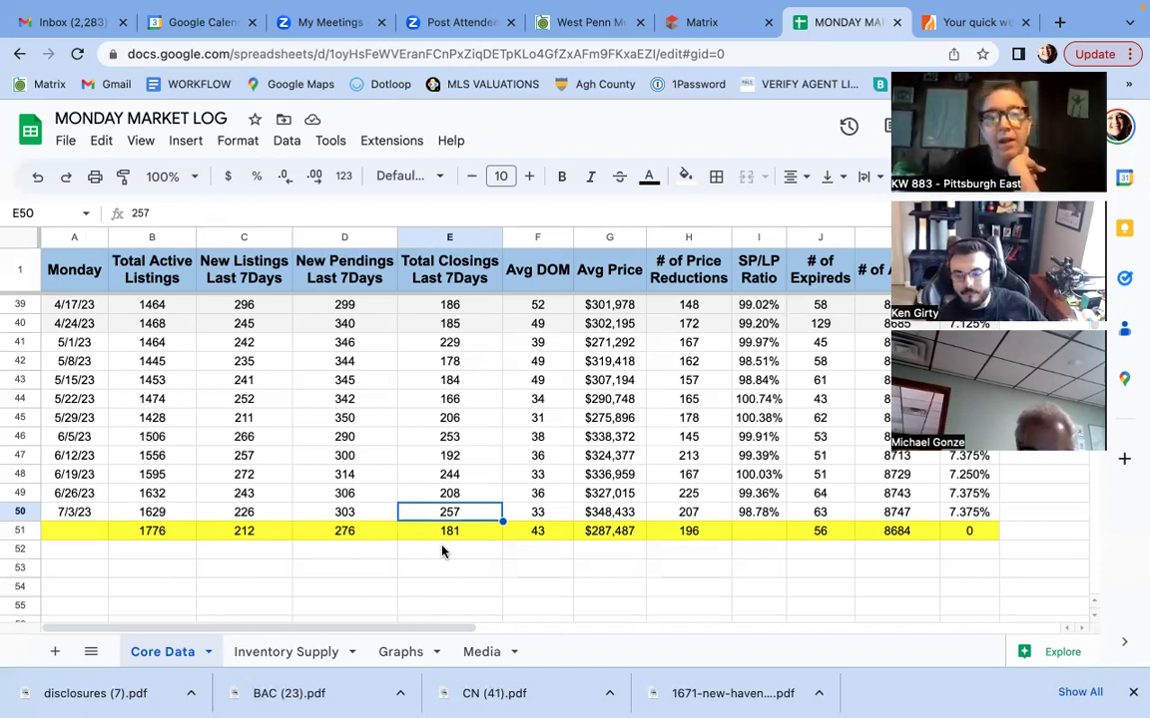
key(Right)
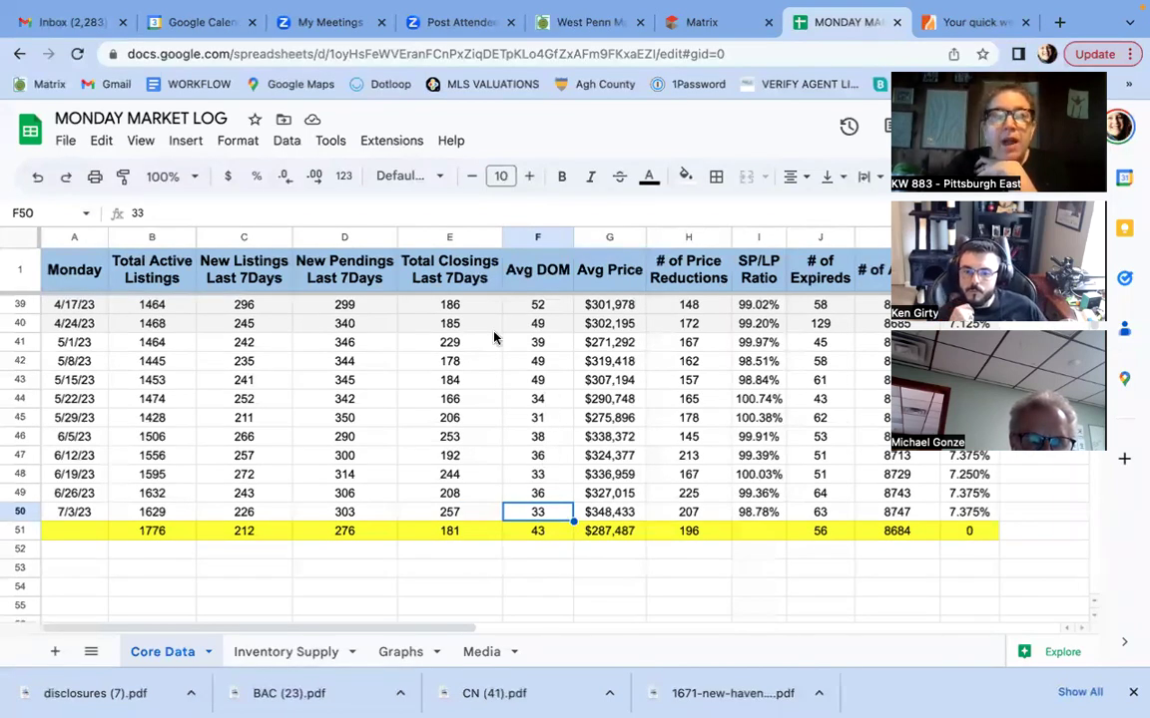
Switch to the Matrix MLS site and go back to the earlier results list of sold Allegheny listings.
click(693, 26)
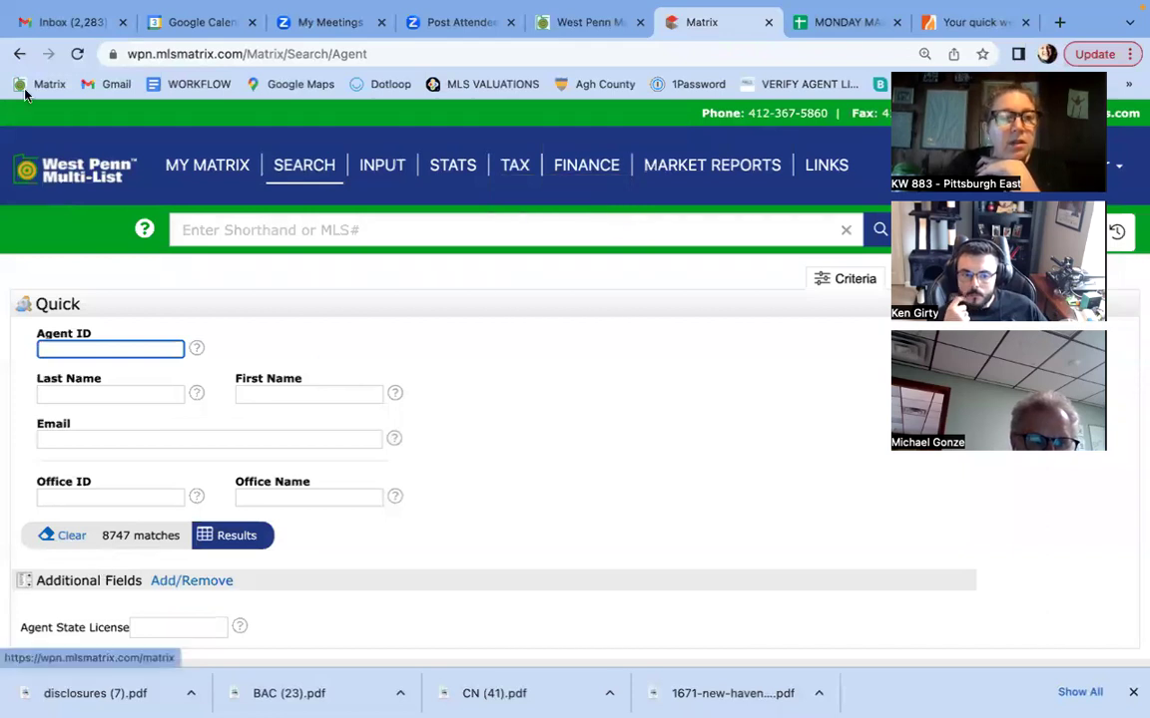
click(19, 54)
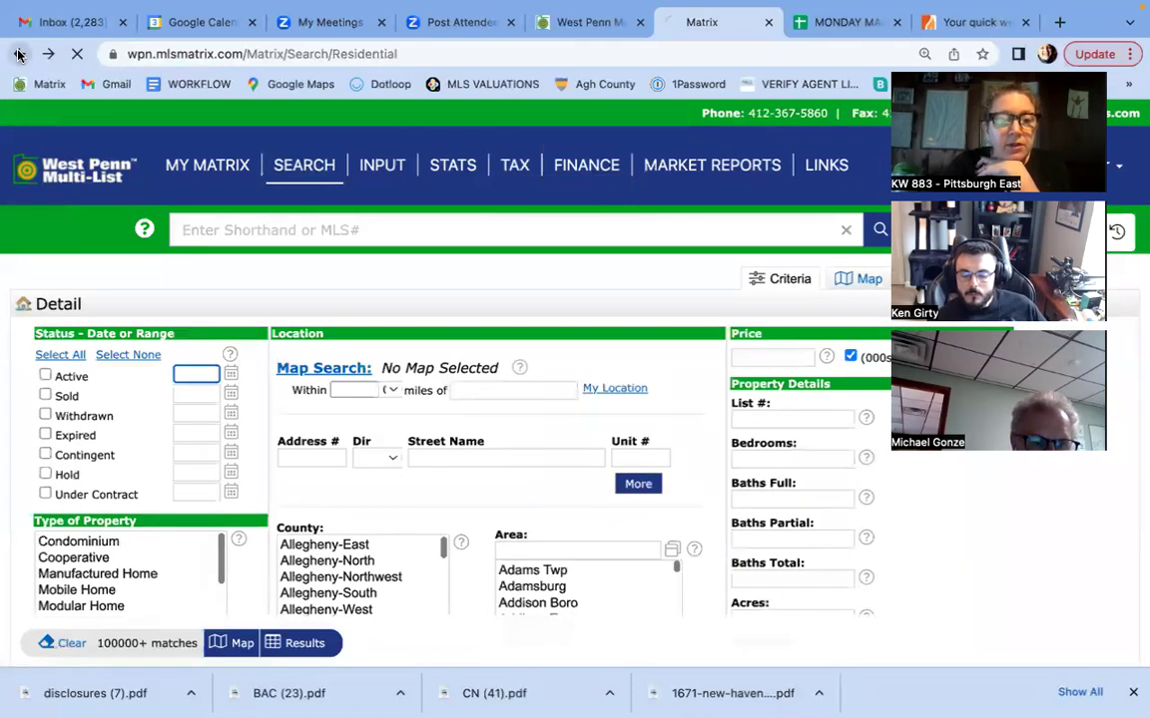
click(19, 54)
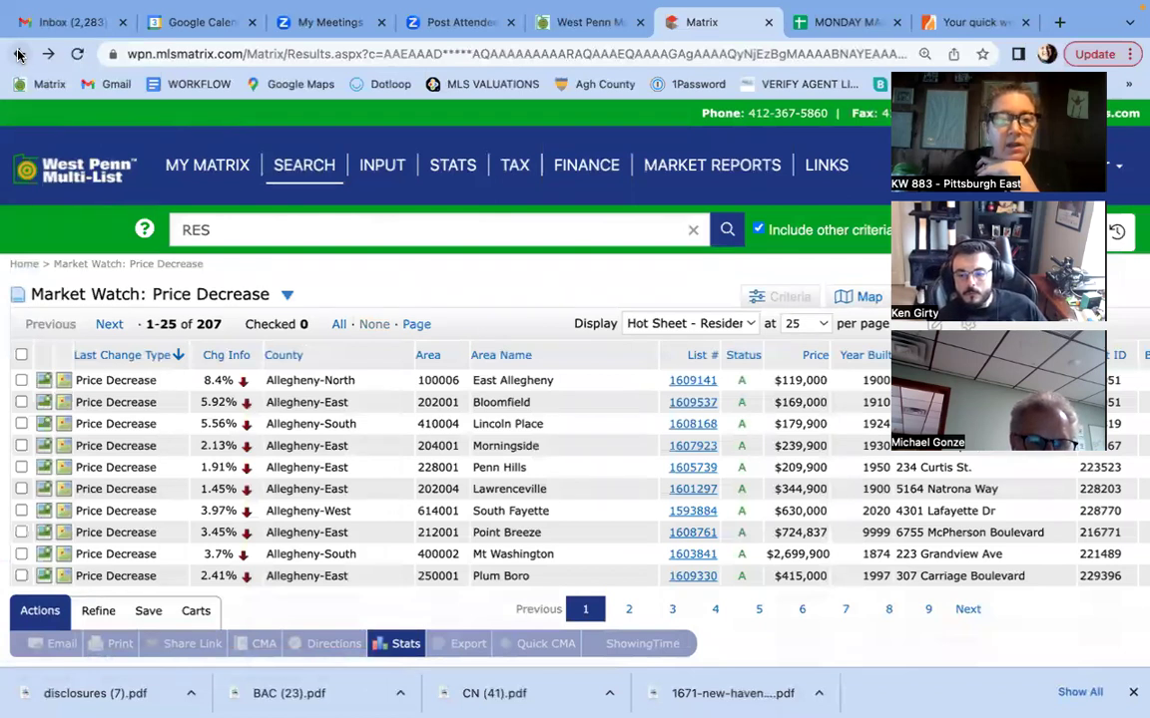
click(18, 54)
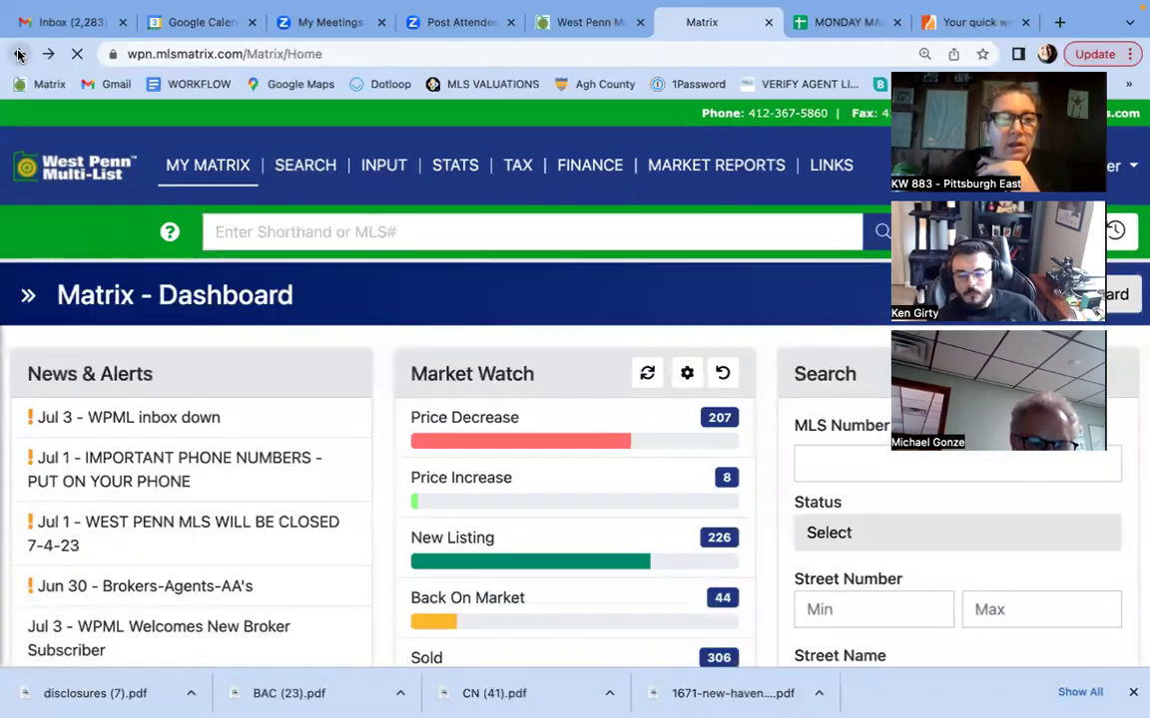
click(19, 54)
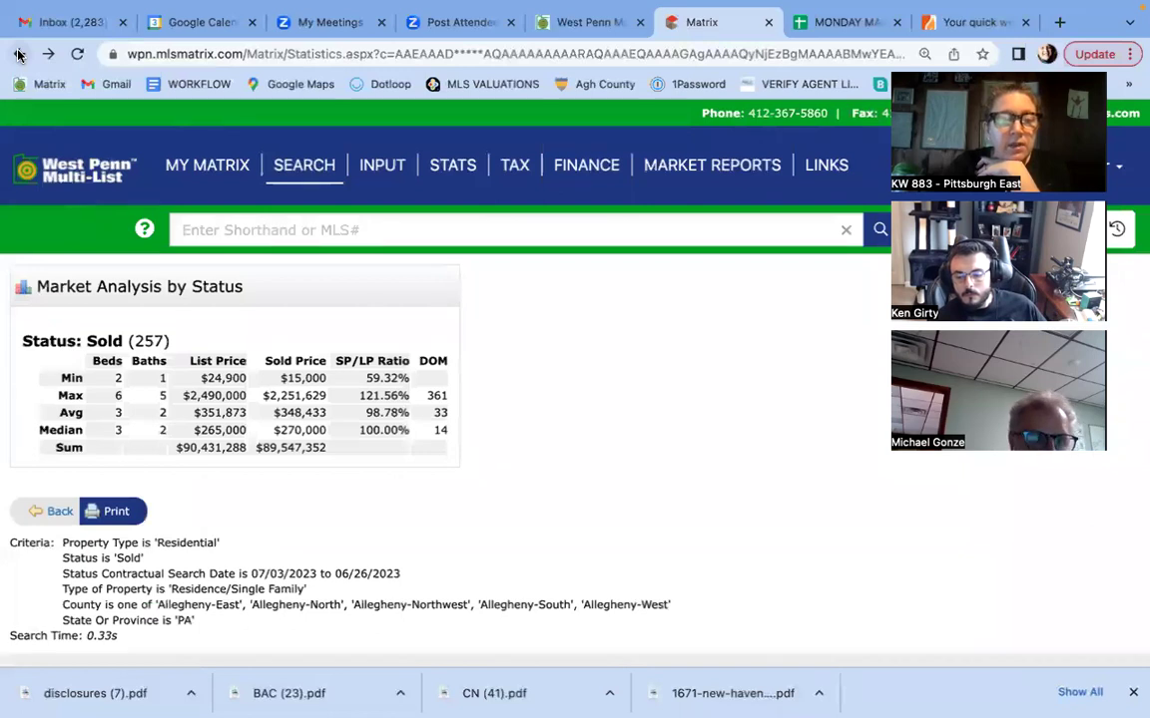
click(19, 54)
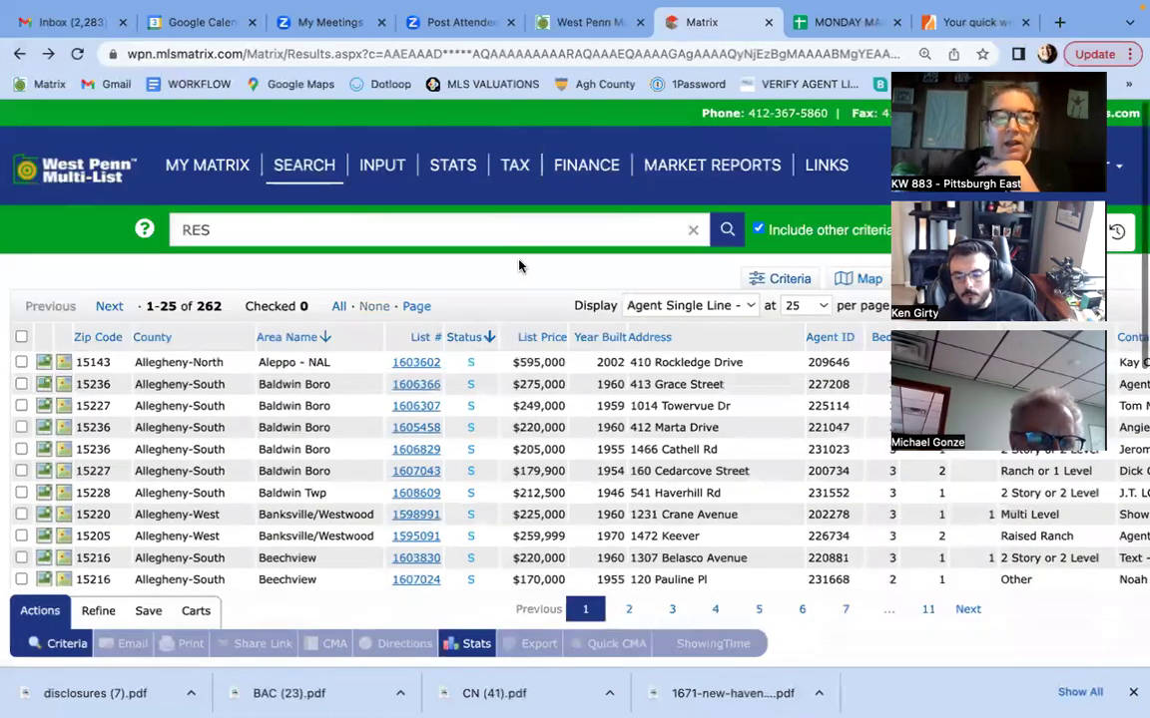
Sort the sold listings by list price from highest to lowest and look over the most expensive sales.
click(539, 338)
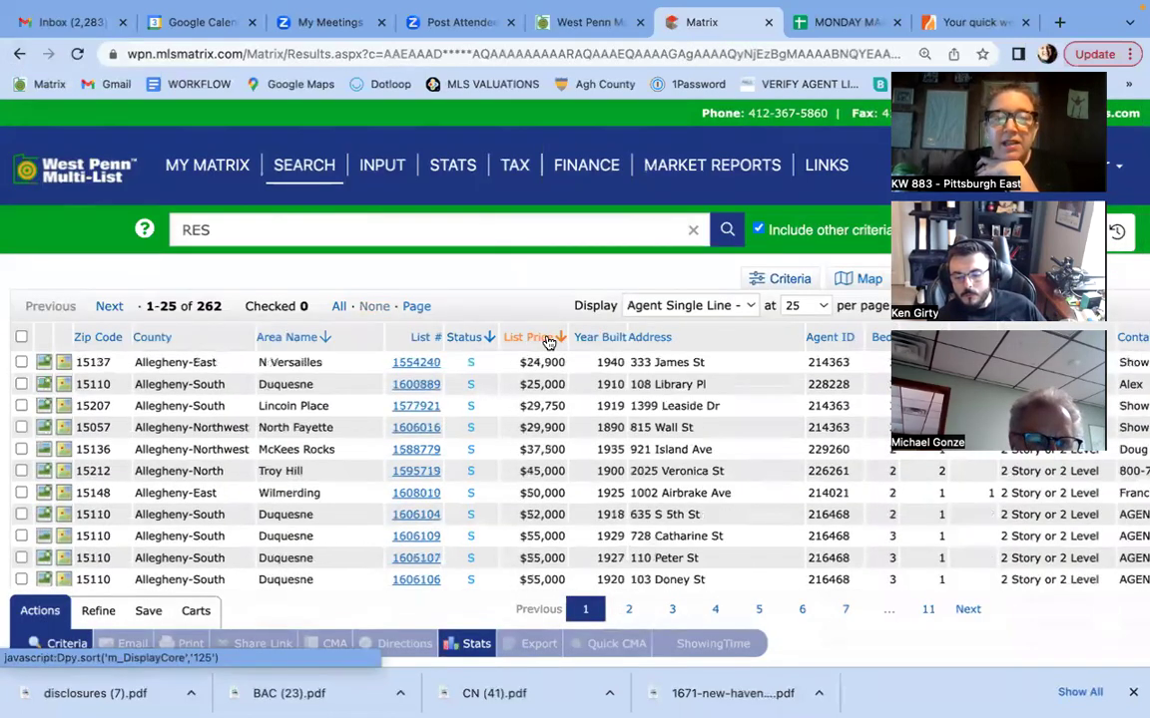
click(546, 342)
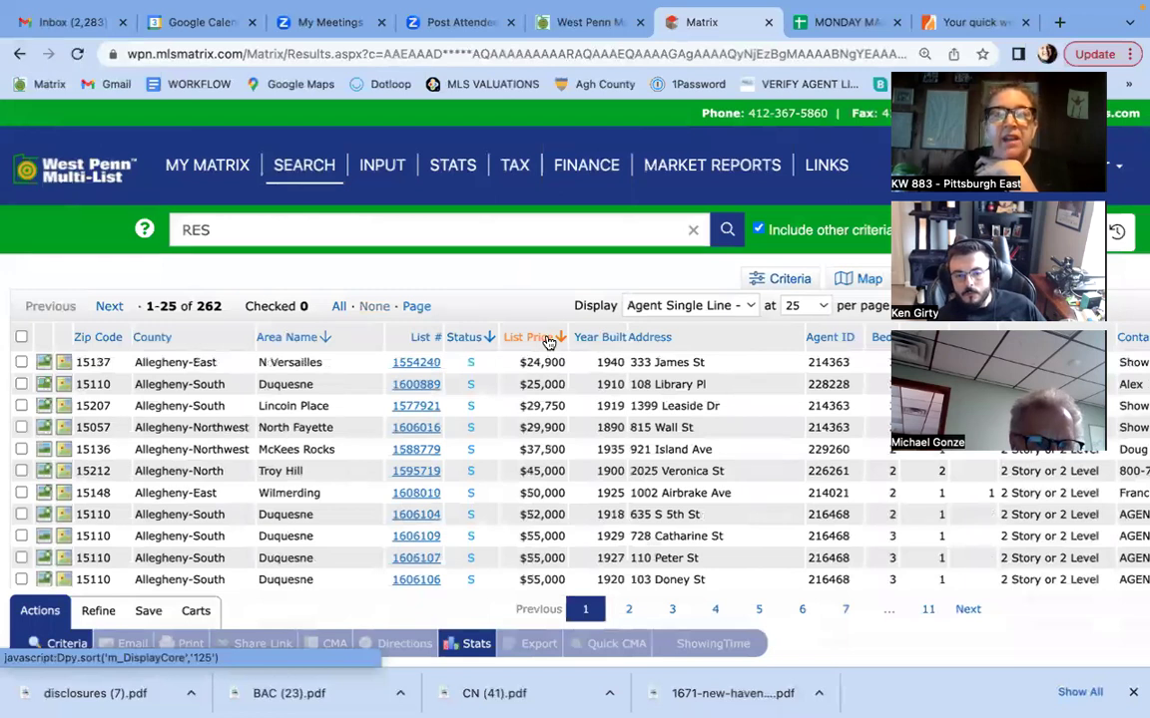
click(811, 22)
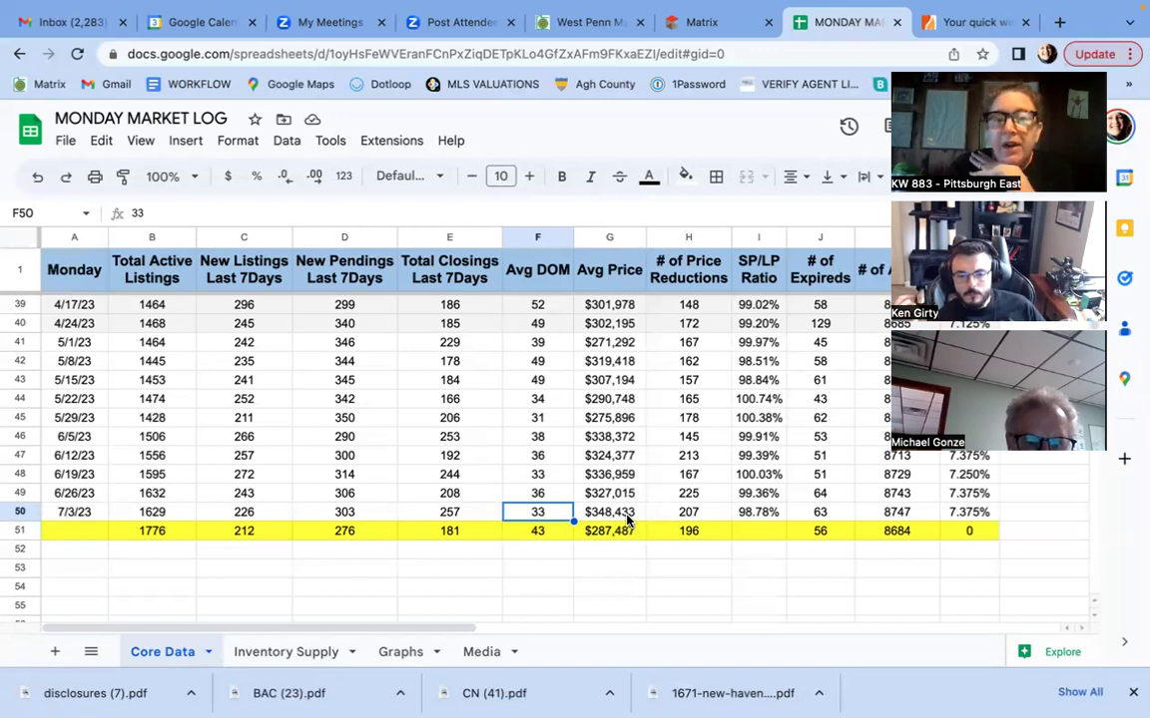
click(708, 16)
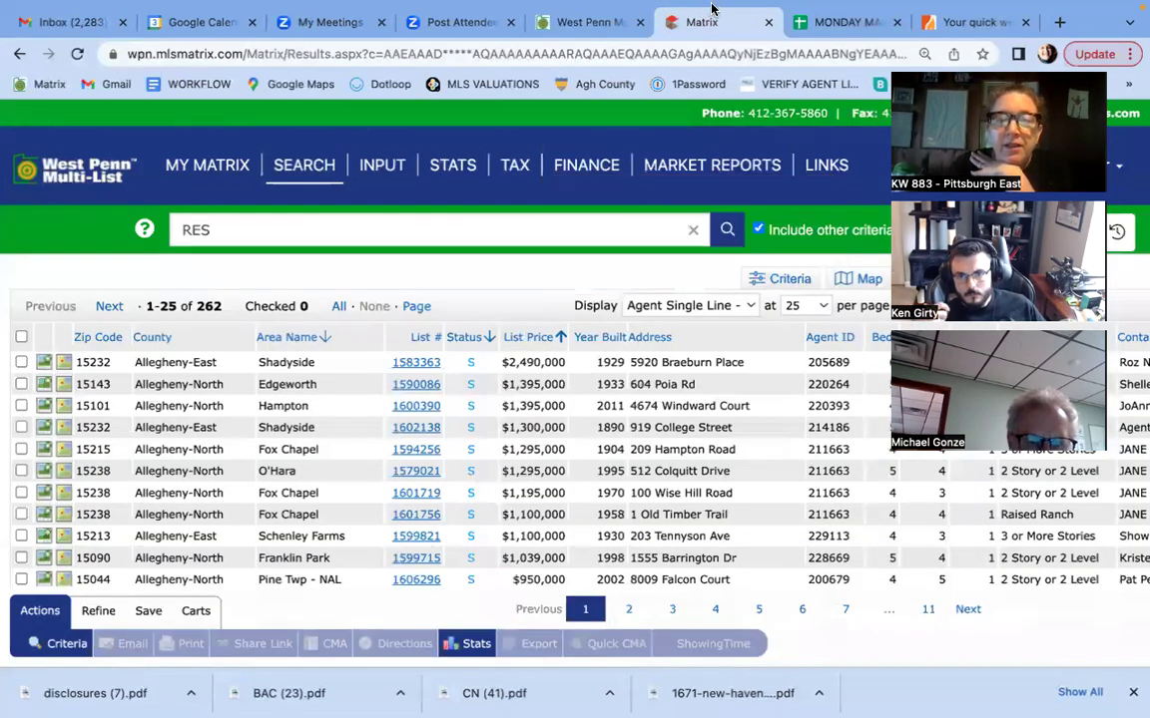
scroll(519, 389, down, 1)
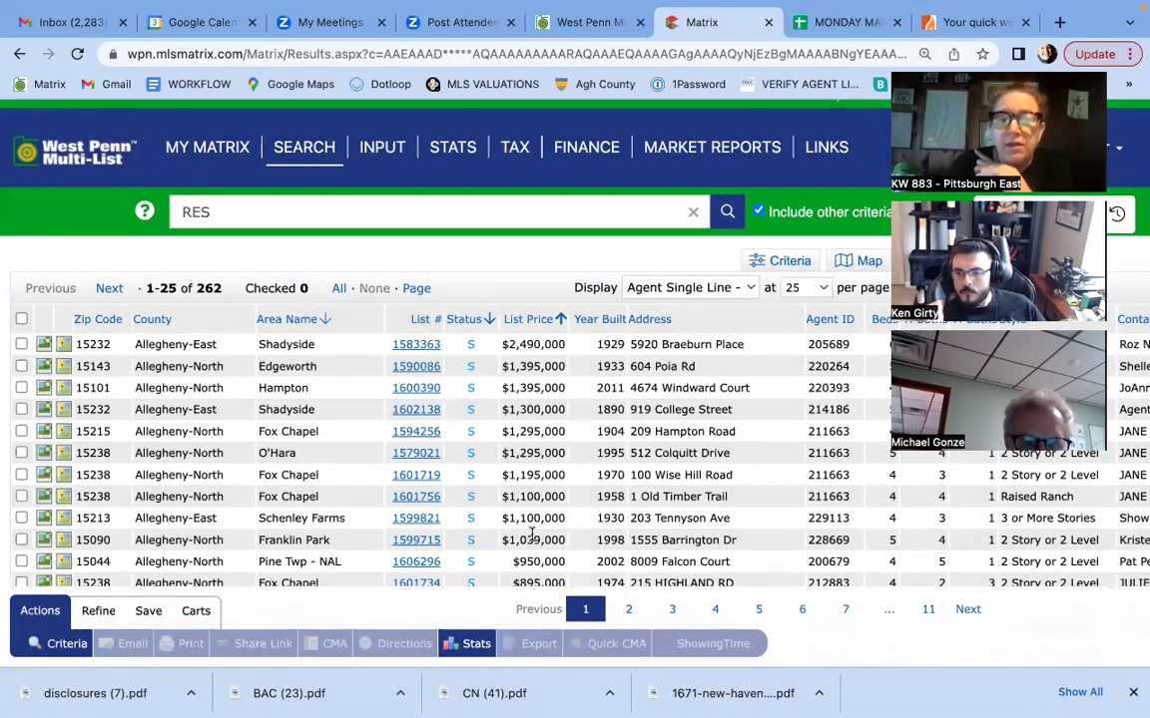
Return to the Monday Market Log spreadsheet and select the 7/3/23 average price.
mouse_move(796, 9)
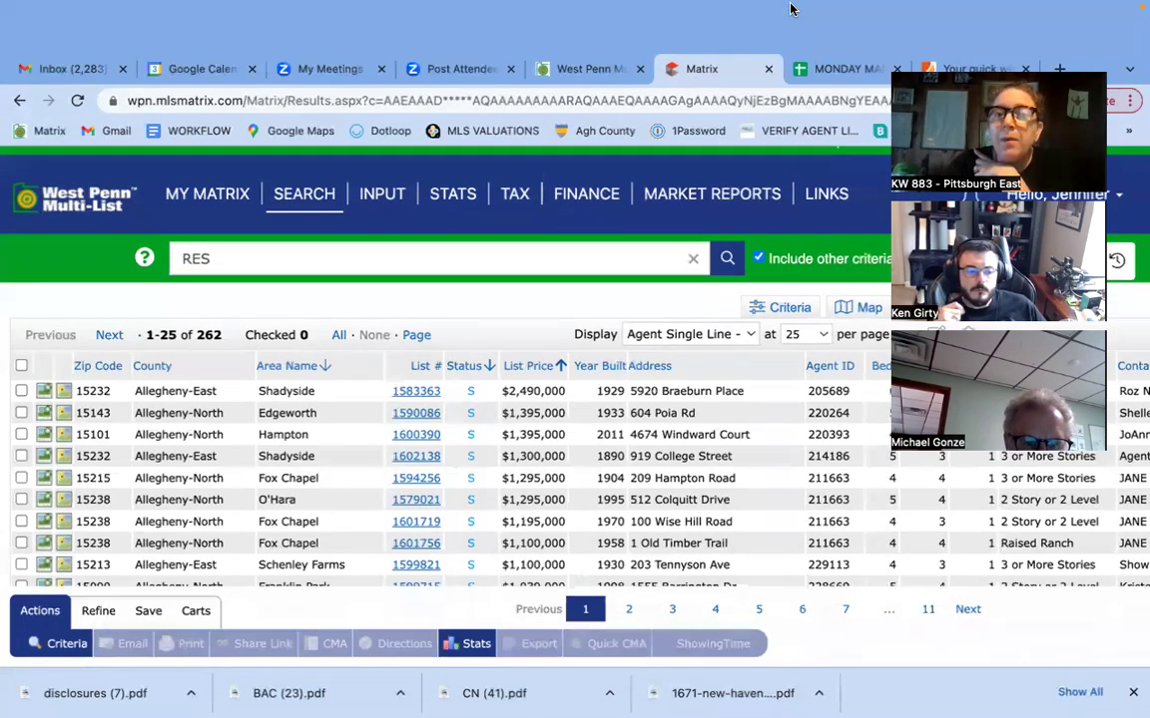
click(838, 69)
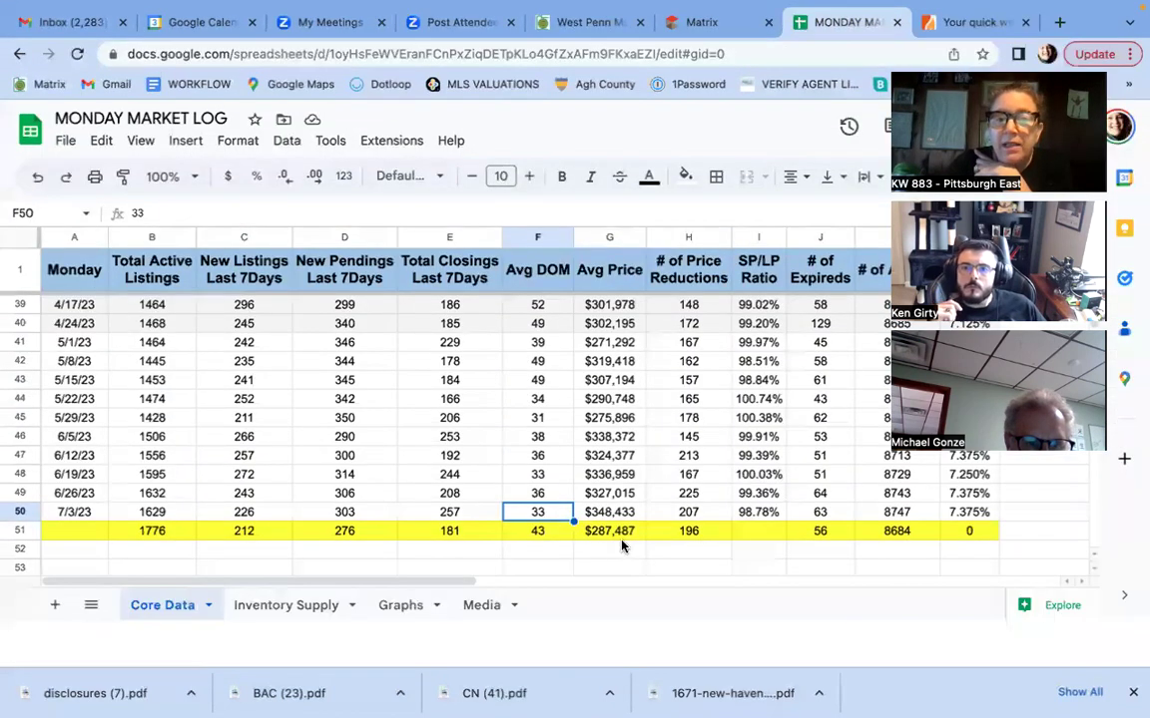
click(619, 510)
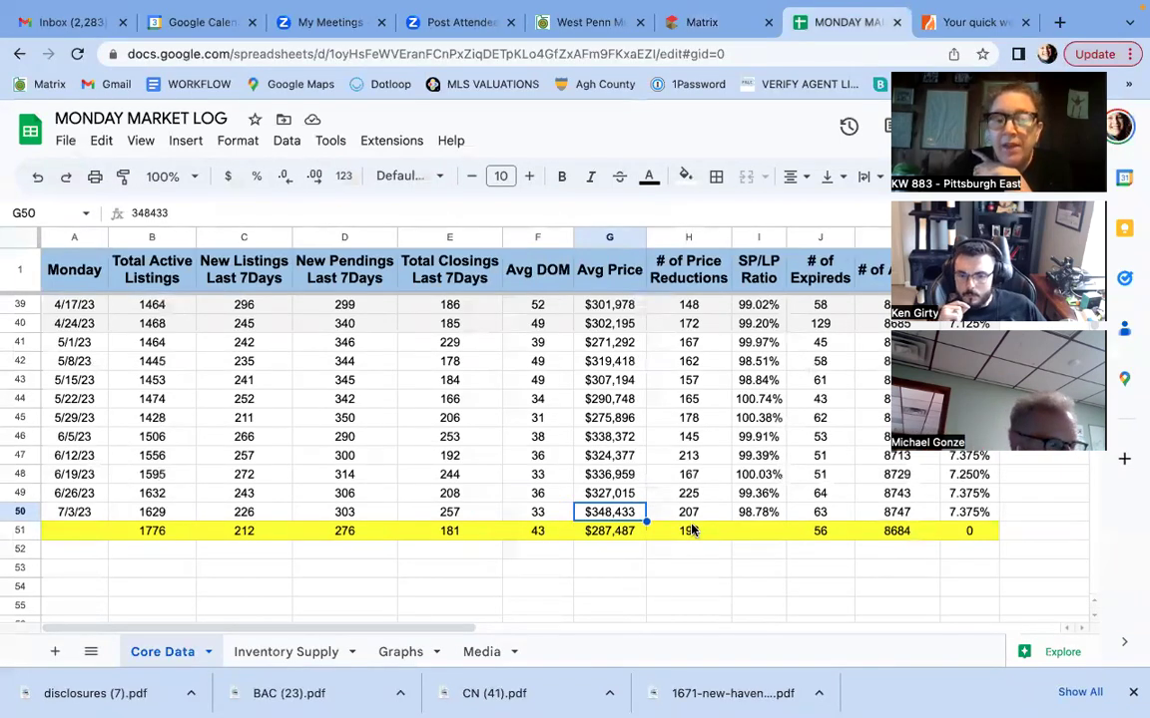
In Matrix, remove the Allegheny county selections from the 0-7 day sold residential search and show the results for all counties.
click(706, 23)
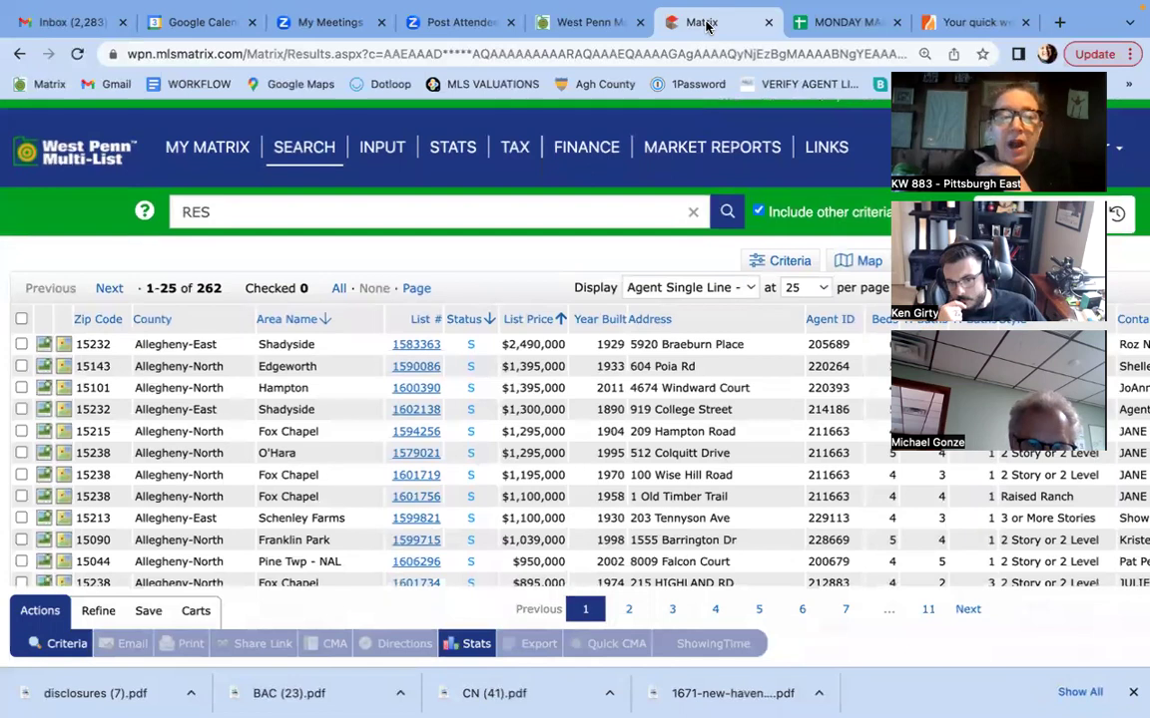
click(54, 644)
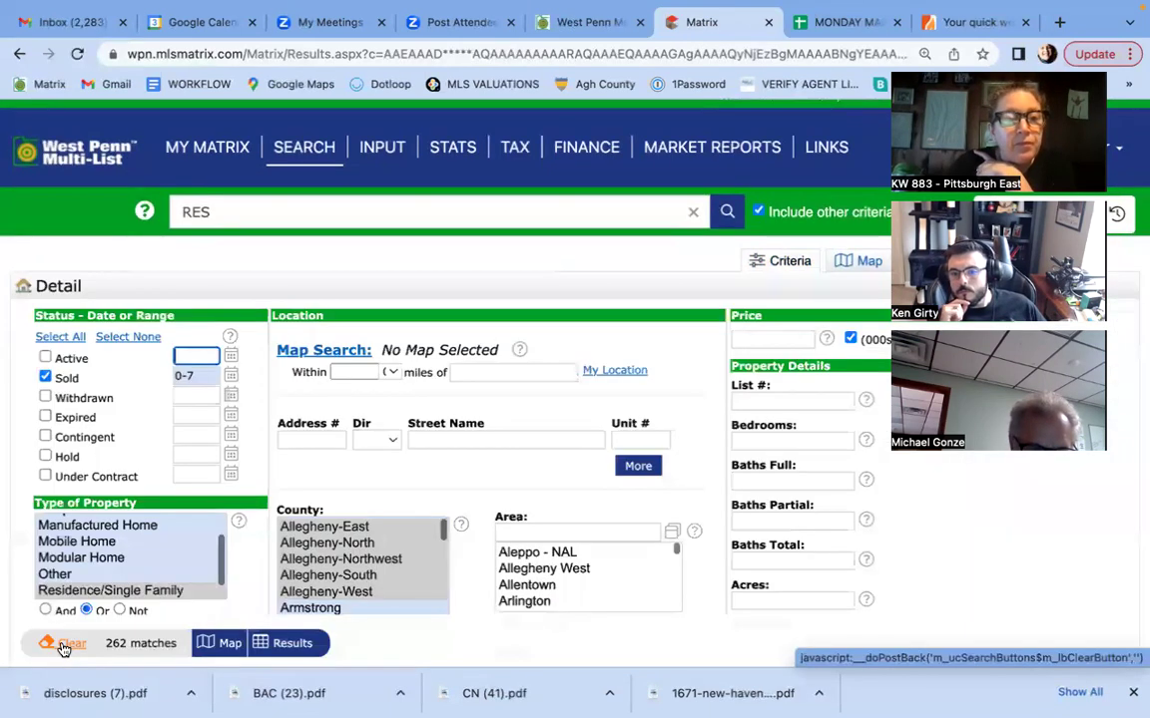
click(309, 504)
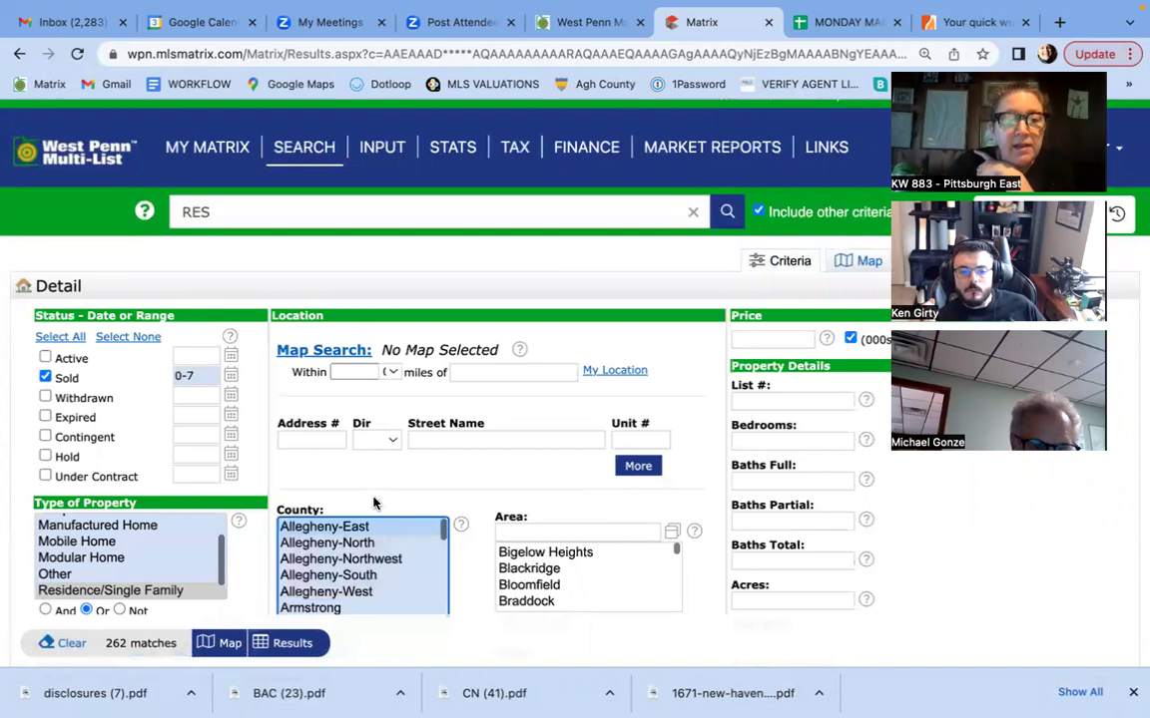
click(361, 528)
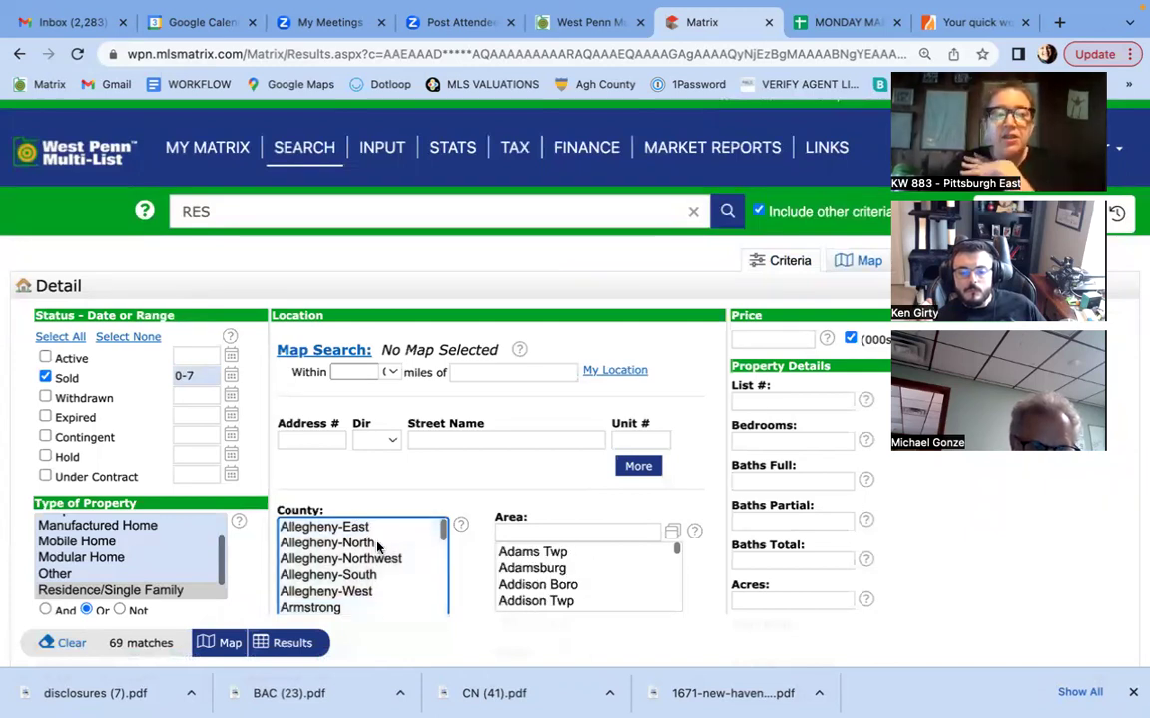
super+click(354, 528)
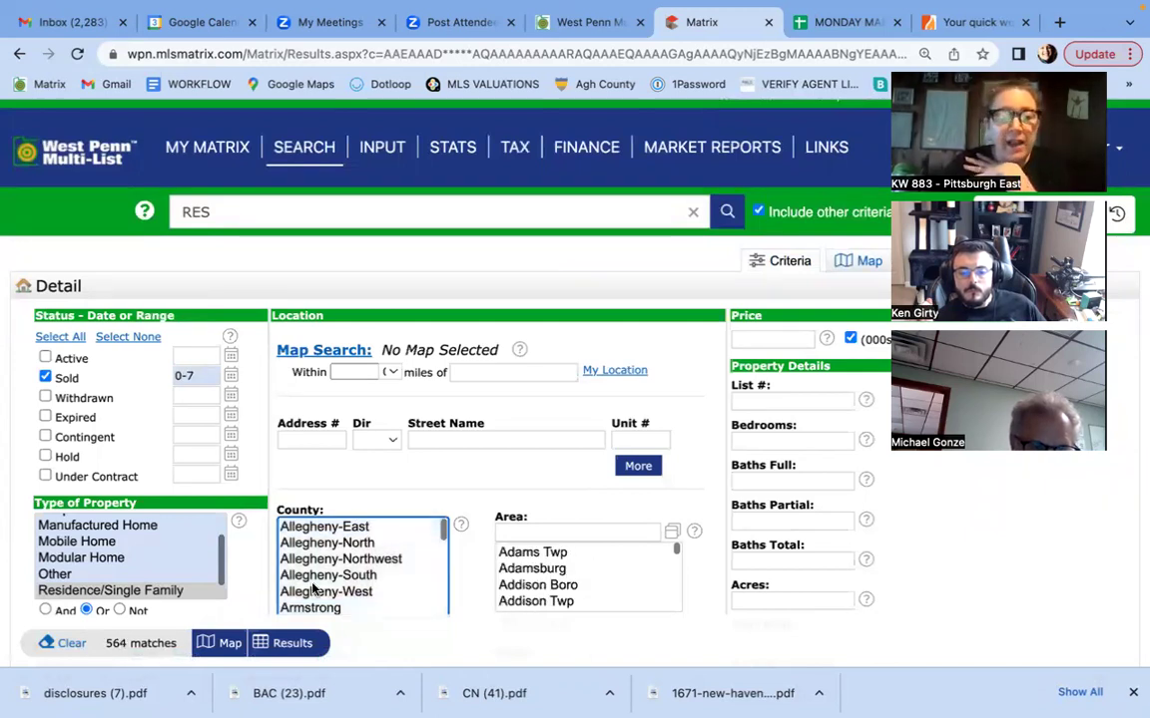
click(291, 644)
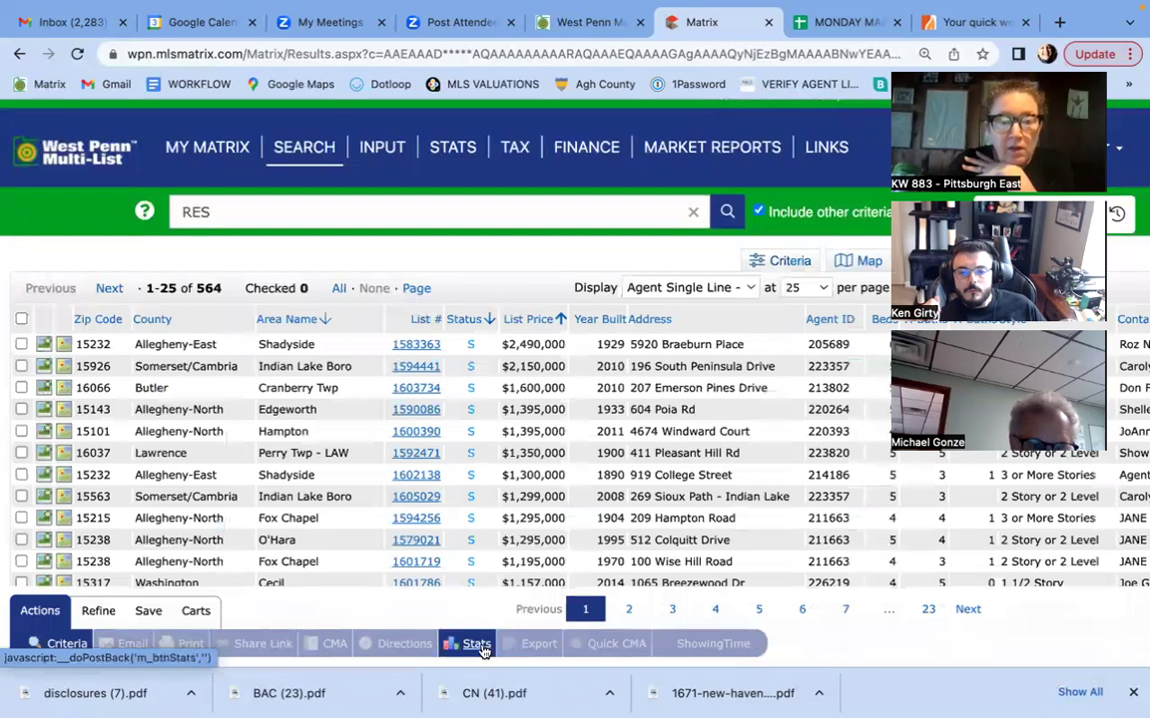
Open the market statistics by status for the sold residential results covering all counties.
mouse_move(479, 646)
click(517, 656)
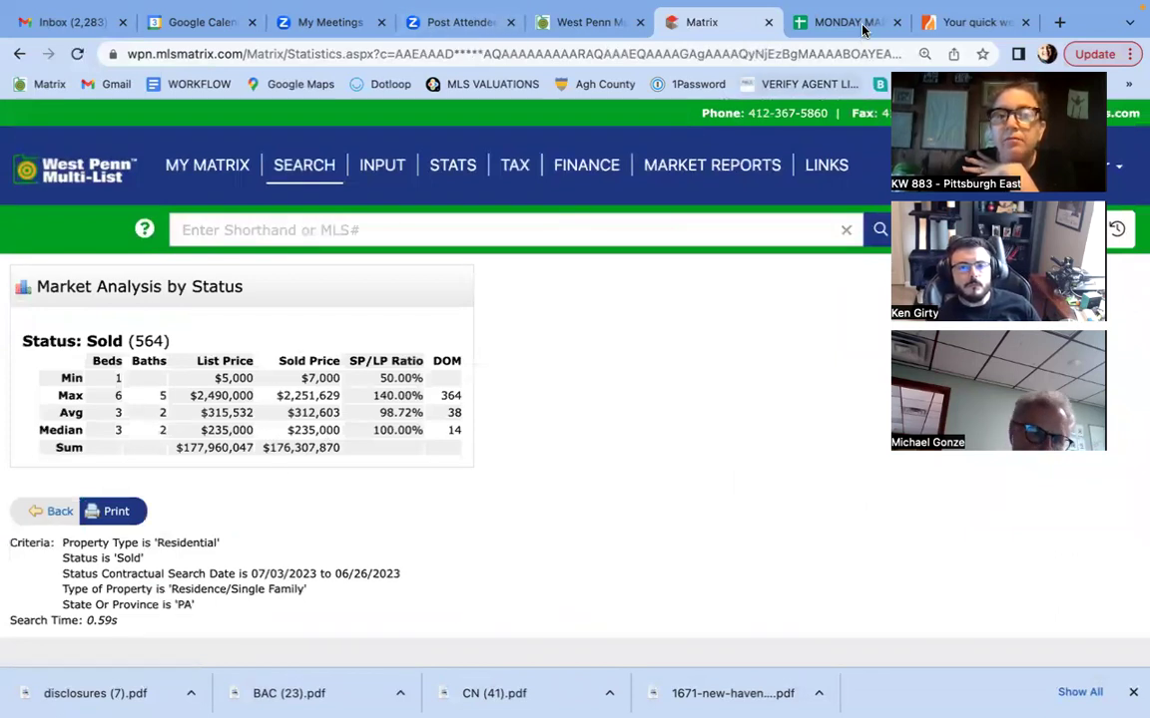
Return to the Monday Market Log and review the 7/3/23 row cell by cell, from the number of price reductions through the final percentage column.
click(828, 22)
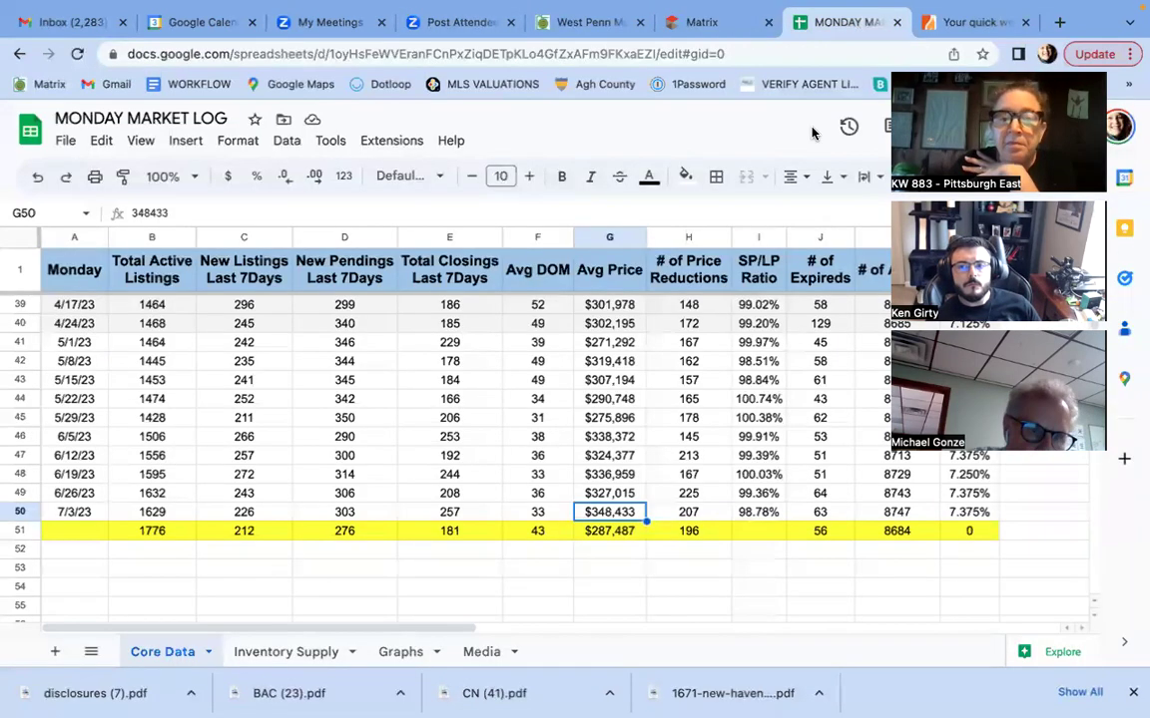
click(694, 515)
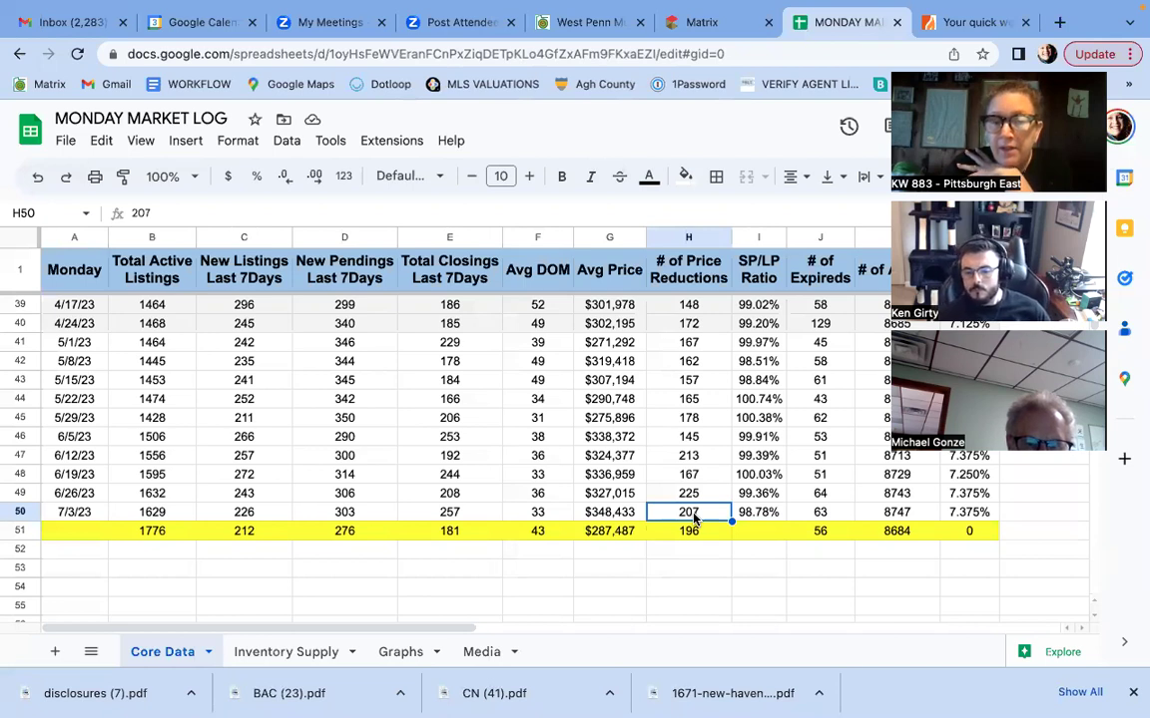
click(770, 516)
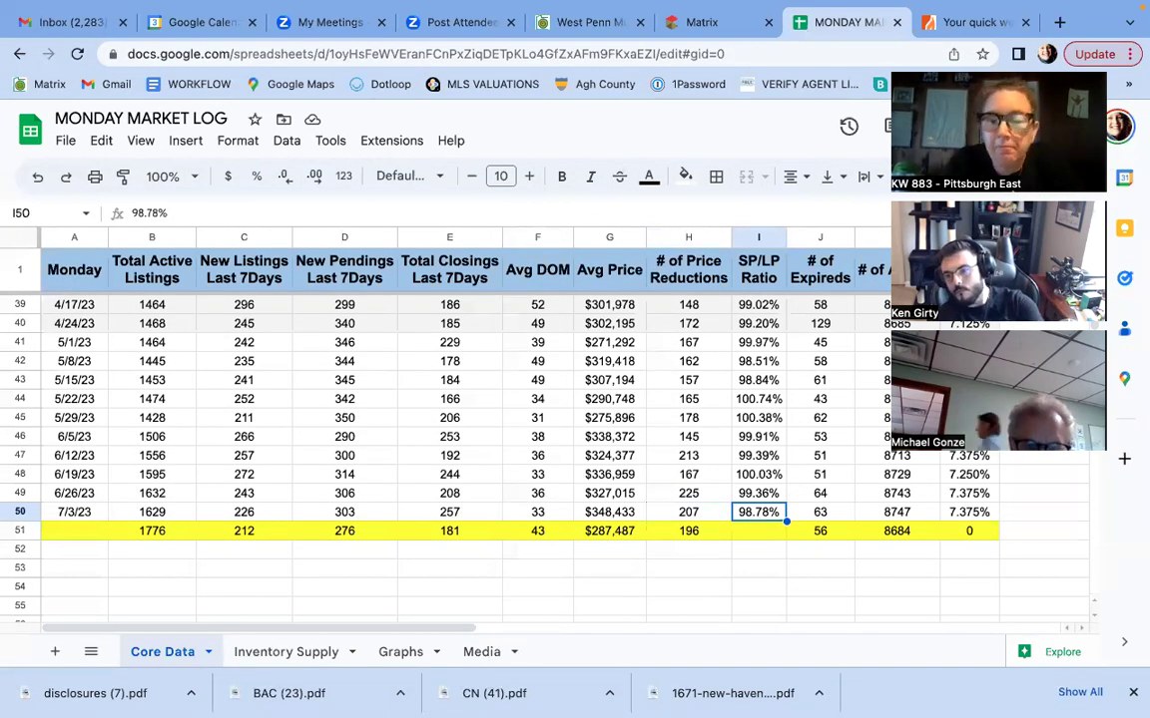
key(Right)
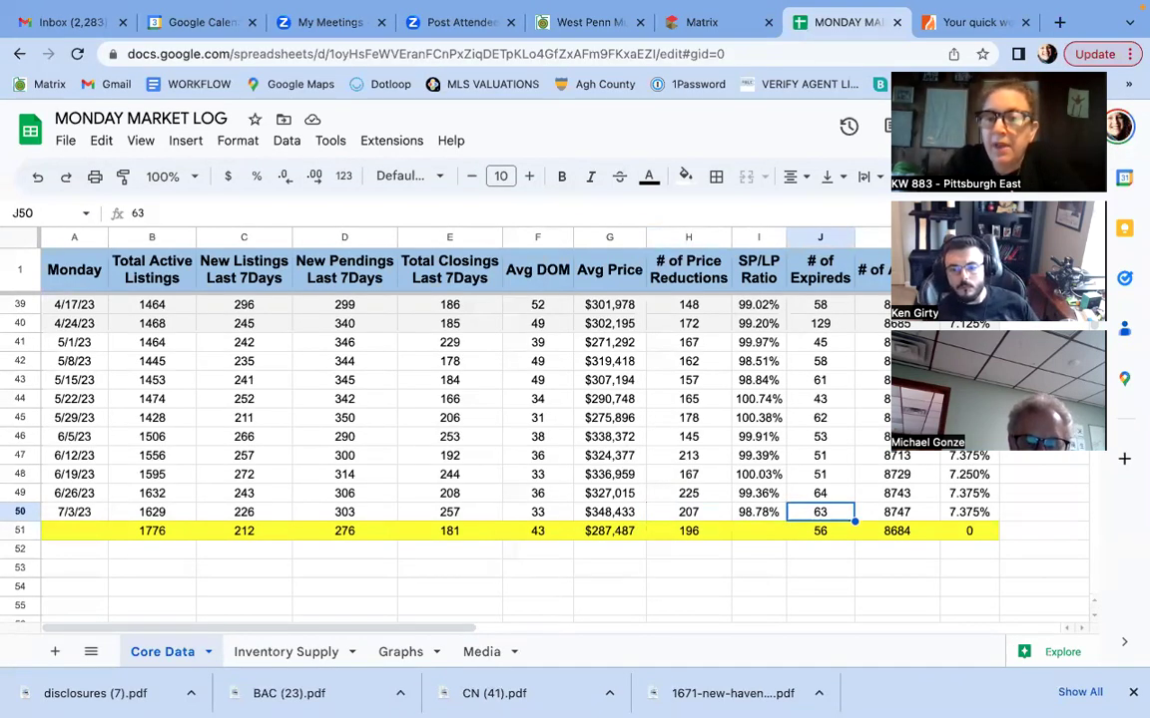
key(Right)
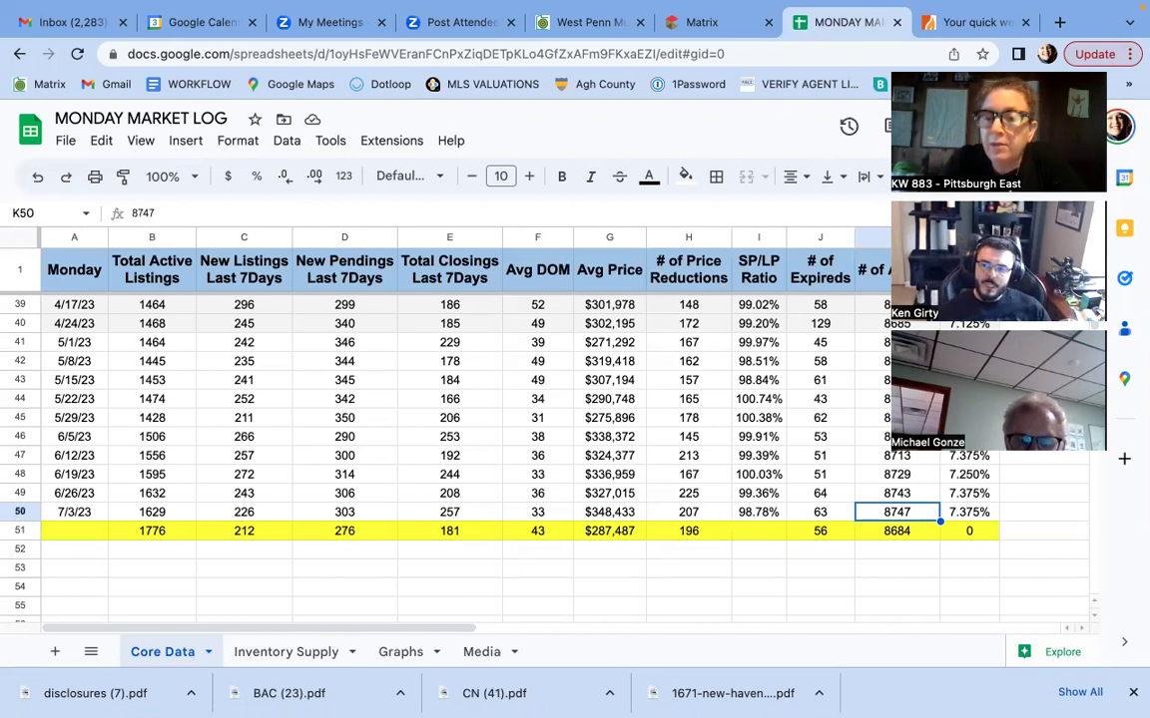
click(967, 512)
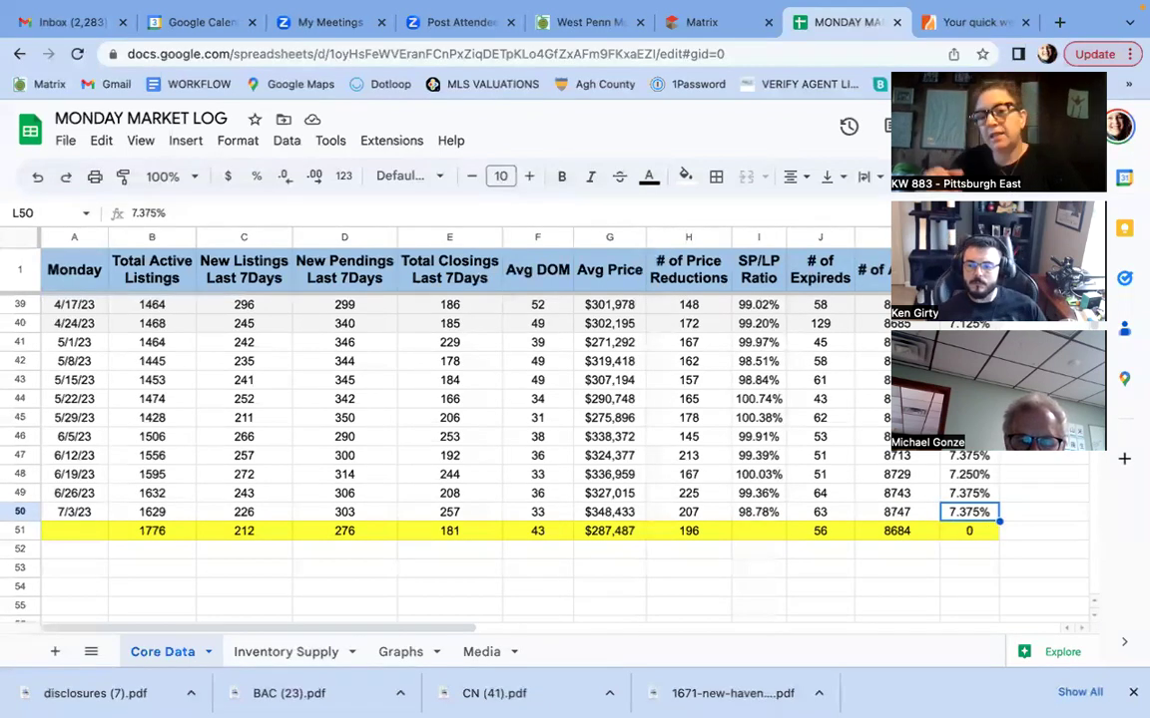